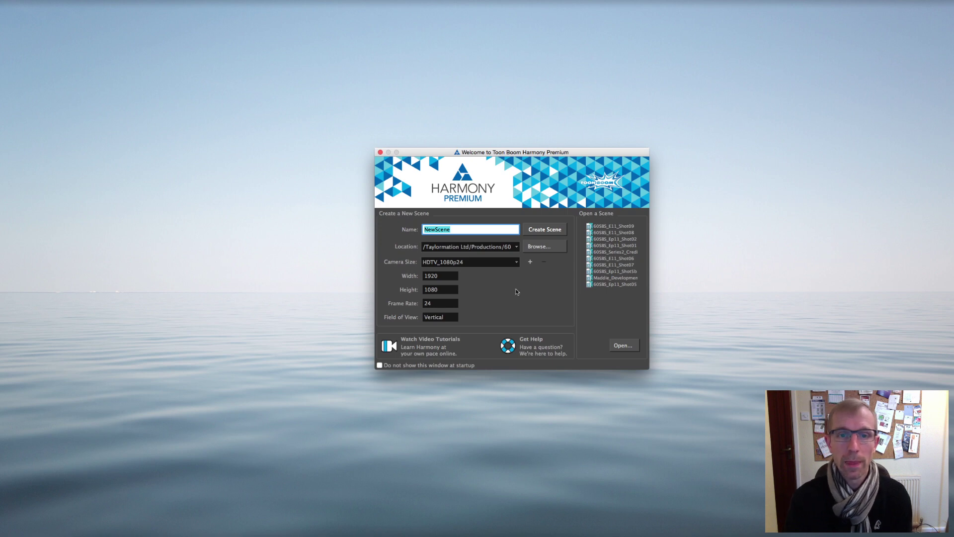
Step: Name the new scene with the creator's handle followed by "_basics_01"
{"action": "left_click_drag", "start_coordinate": [496, 157], "coordinate": [502, 147]}
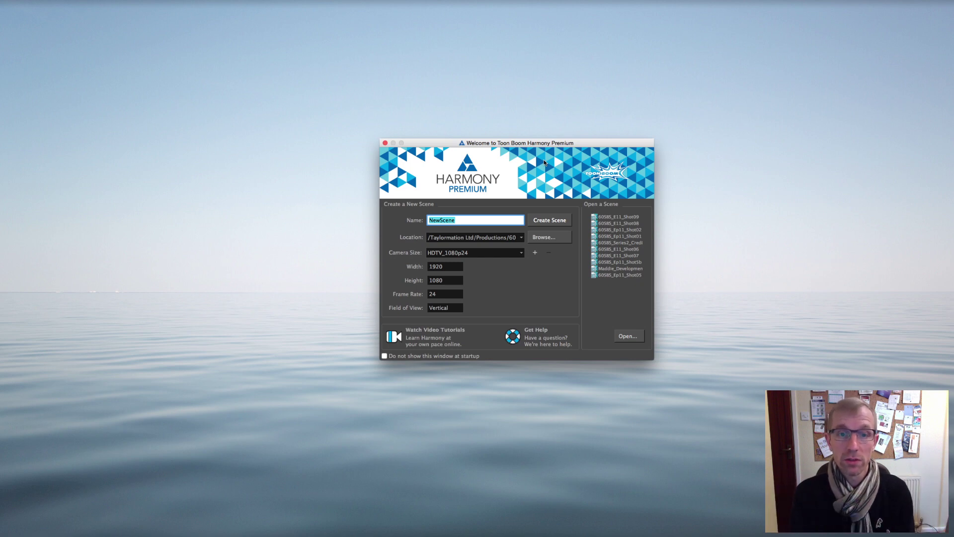
{"action": "left_click", "coordinate": [466, 219]}
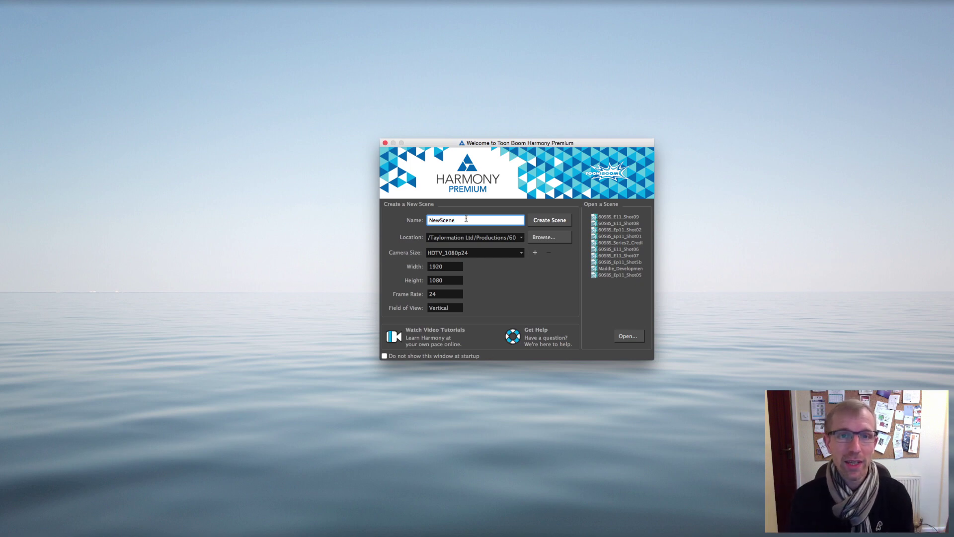
{"action": "left_click_drag", "start_coordinate": [466, 219], "coordinate": [429, 221]}
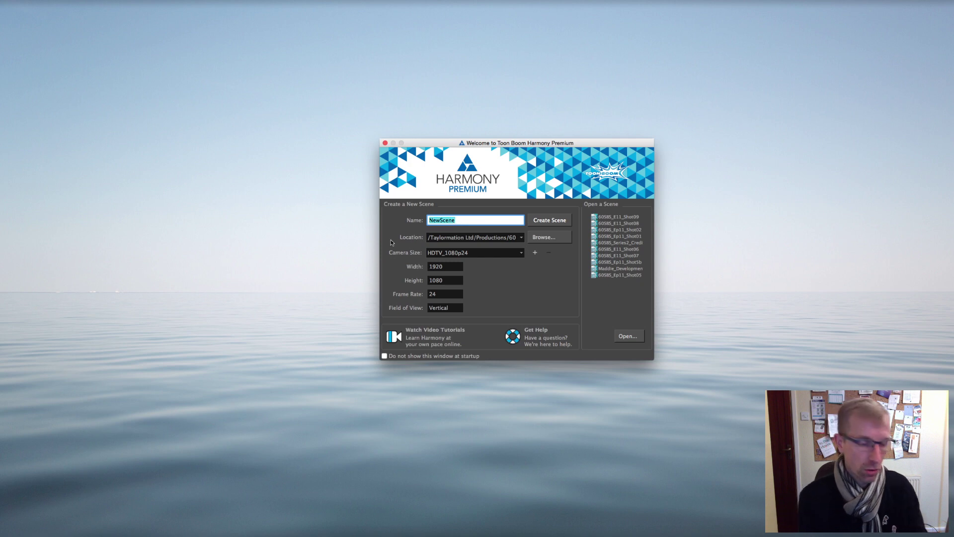
{"action": "type", "text": "mrj"}
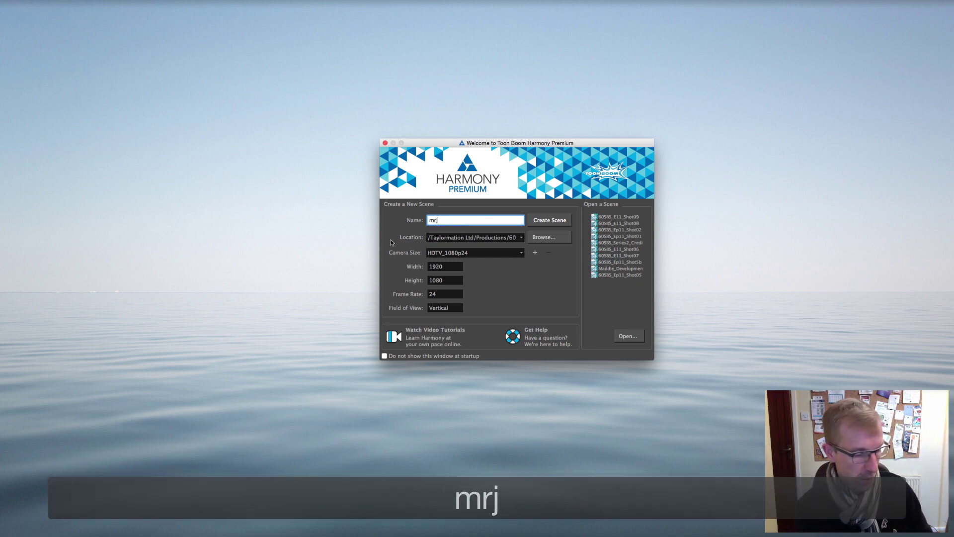
{"action": "type", "text": "ontaylor"}
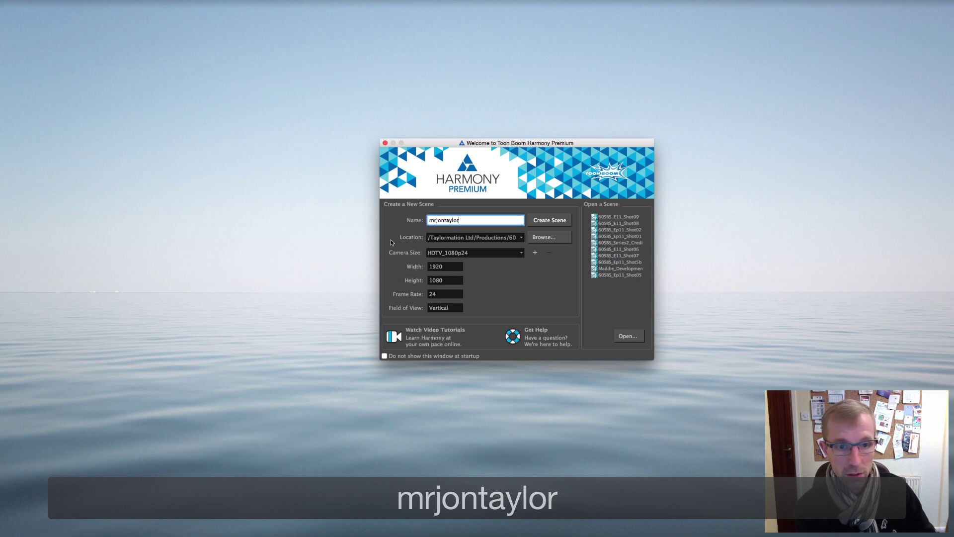
{"action": "type", "text": "_"}
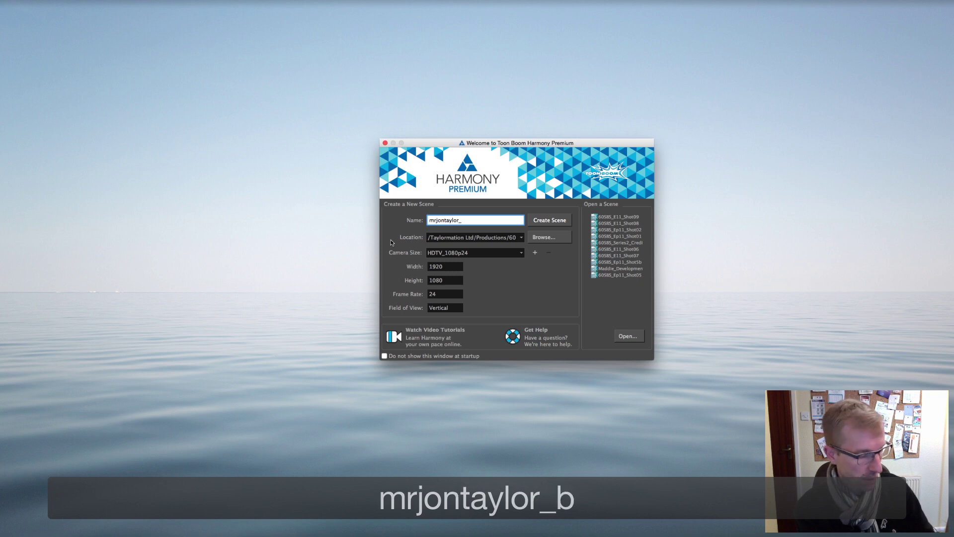
{"action": "type", "text": "basics"}
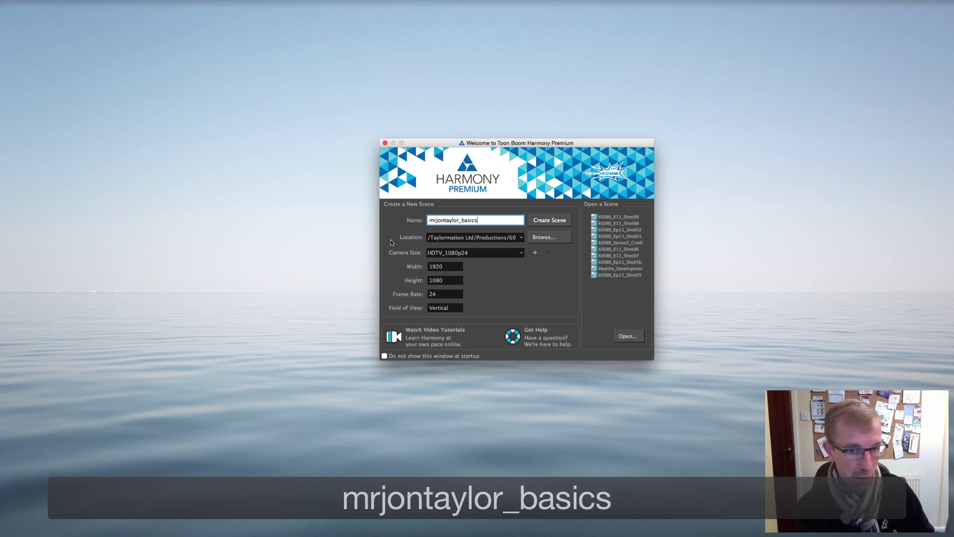
{"action": "type", "text": "_01"}
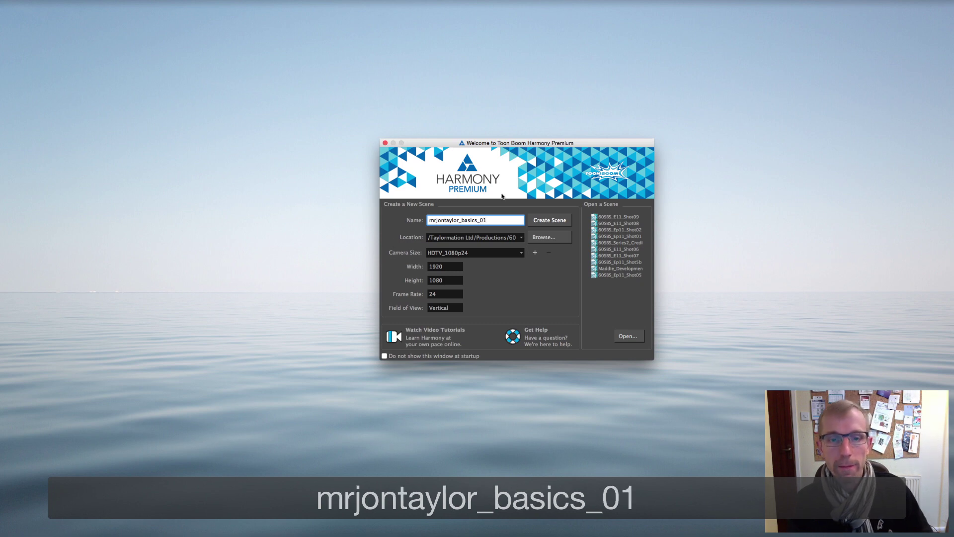
Step: Browse for the scene location and create a folder named with the creator's handle plus "_basics" inside the handle-named folder in Documents
{"action": "left_click", "coordinate": [538, 239]}
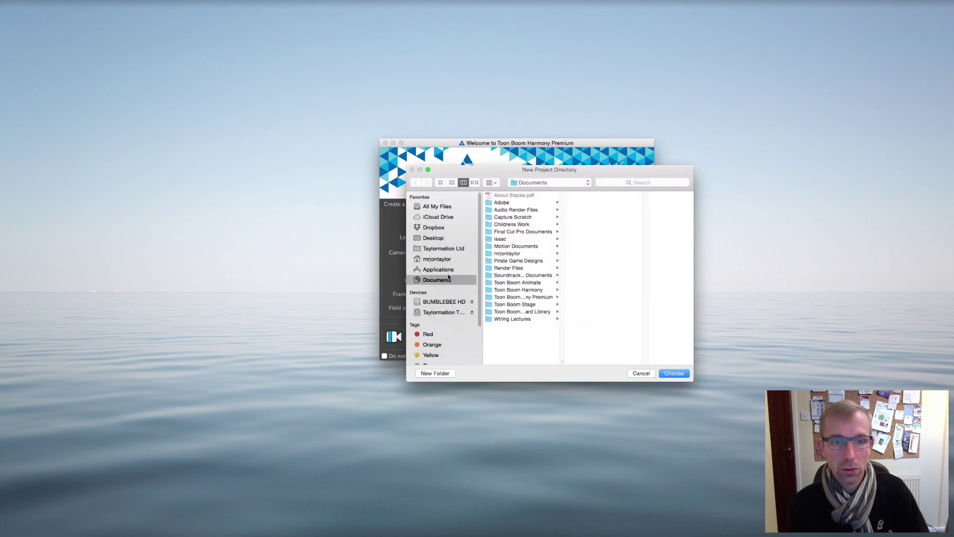
{"action": "left_click", "coordinate": [504, 254]}
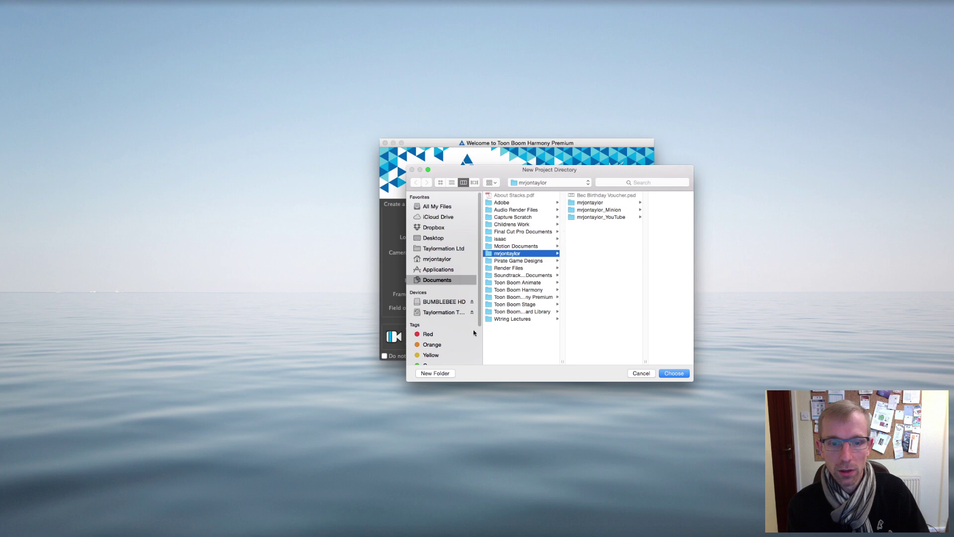
{"action": "left_click", "coordinate": [446, 374]}
{"action": "type", "text": "m"}
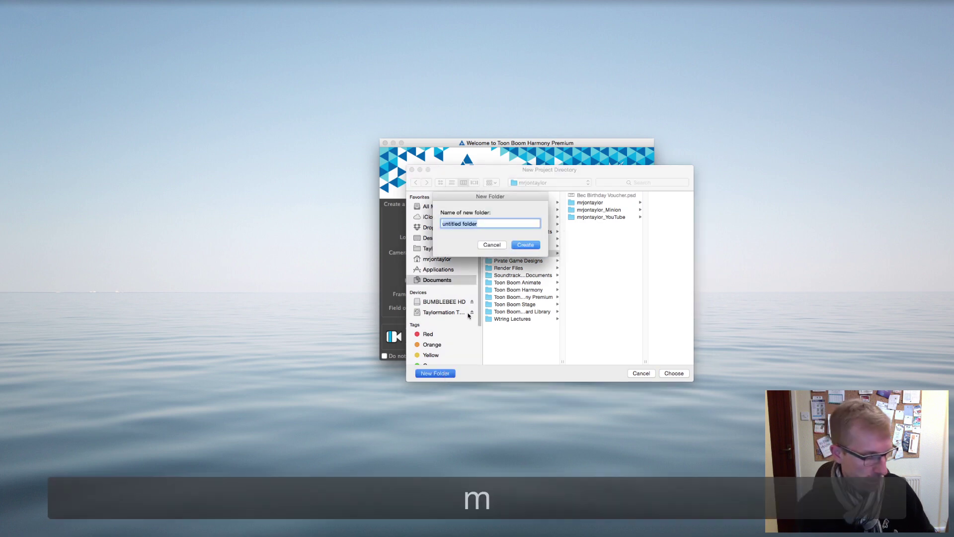
{"action": "type", "text": "rjonta"}
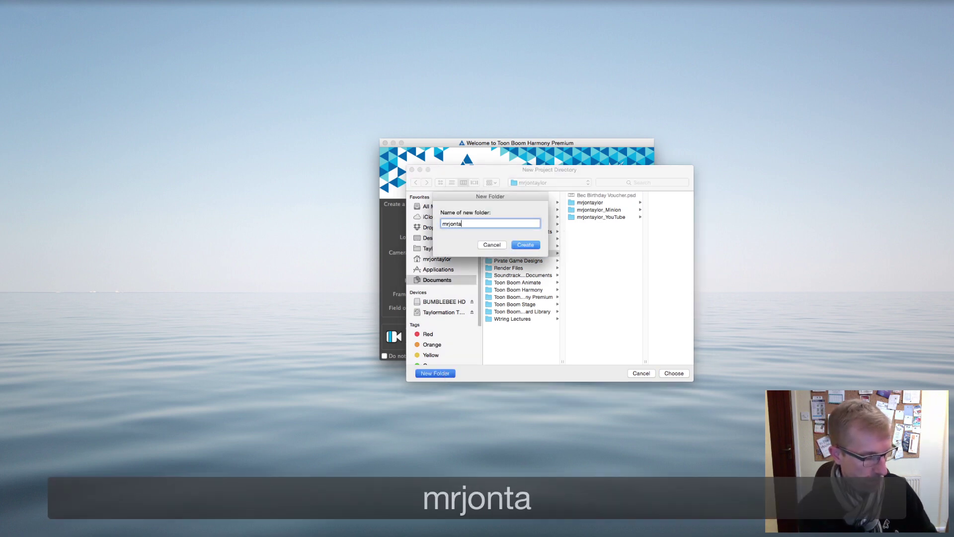
{"action": "type", "text": "ylor_basics"}
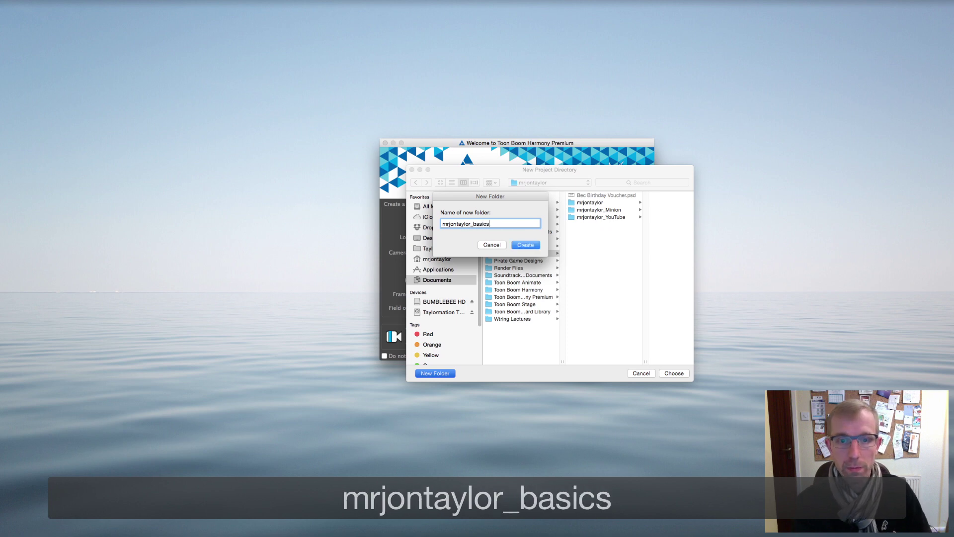
{"action": "left_click", "coordinate": [531, 245]}
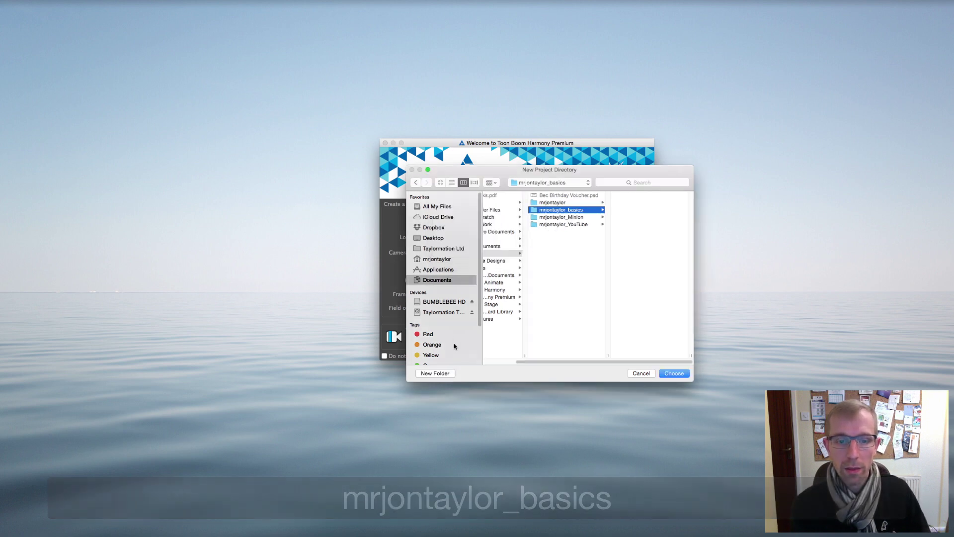
Step: Create a basics_animation subfolder in the new folder as the project location and create the HDTV_1080p24 scene there
{"action": "left_click", "coordinate": [440, 372]}
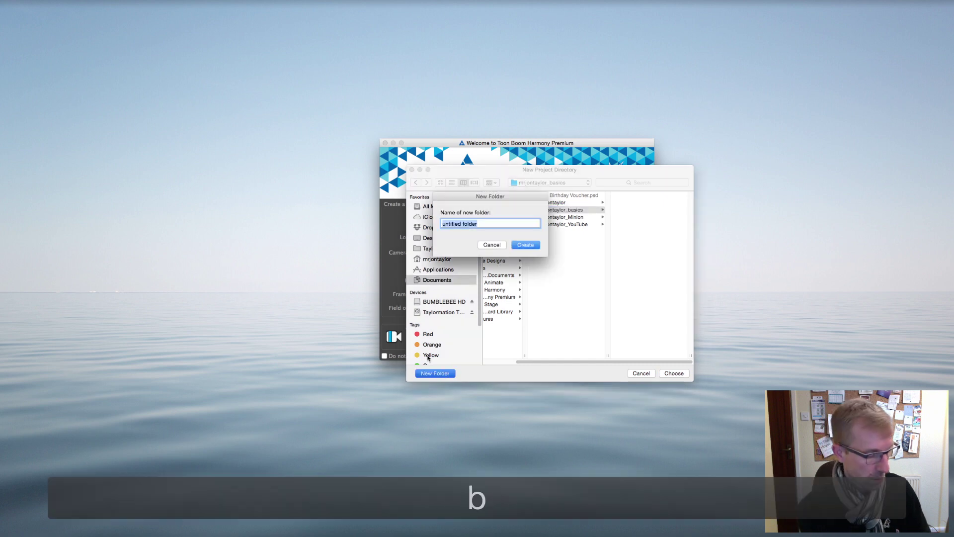
{"action": "type", "text": "basics_"}
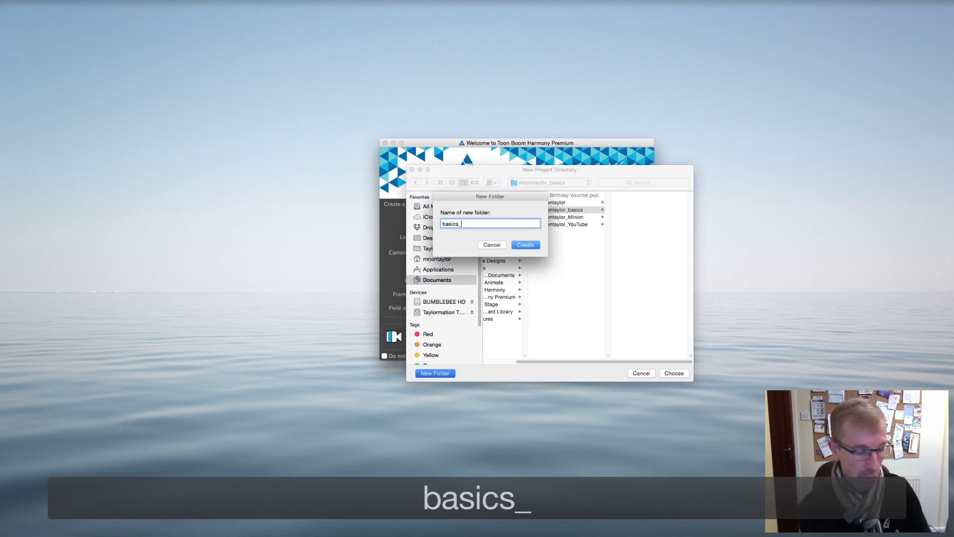
{"action": "type", "text": "animati"}
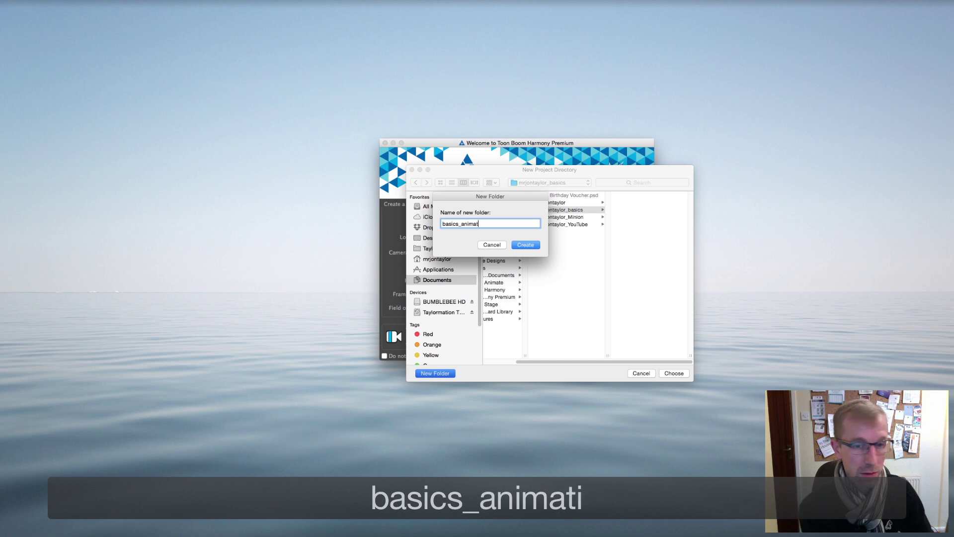
{"action": "type", "text": "on"}
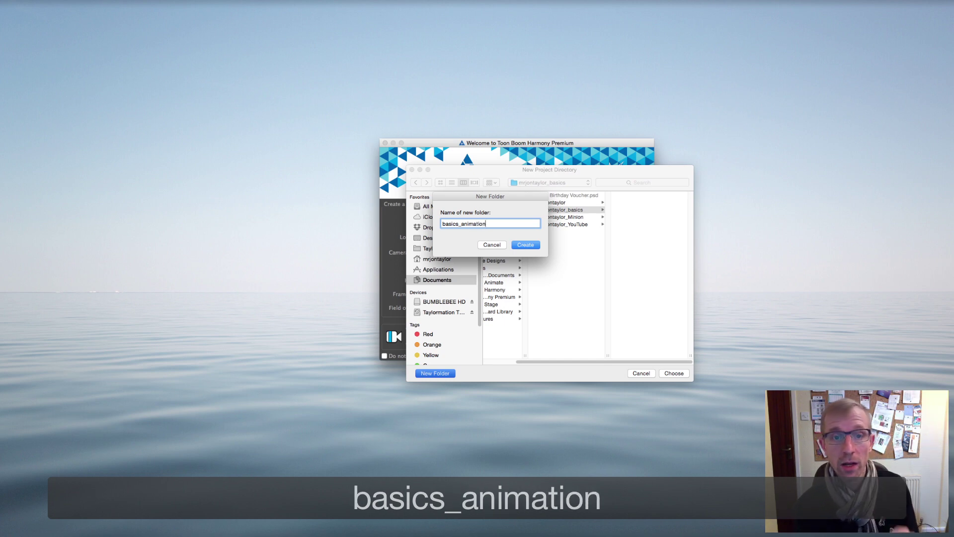
{"action": "left_click", "coordinate": [524, 246]}
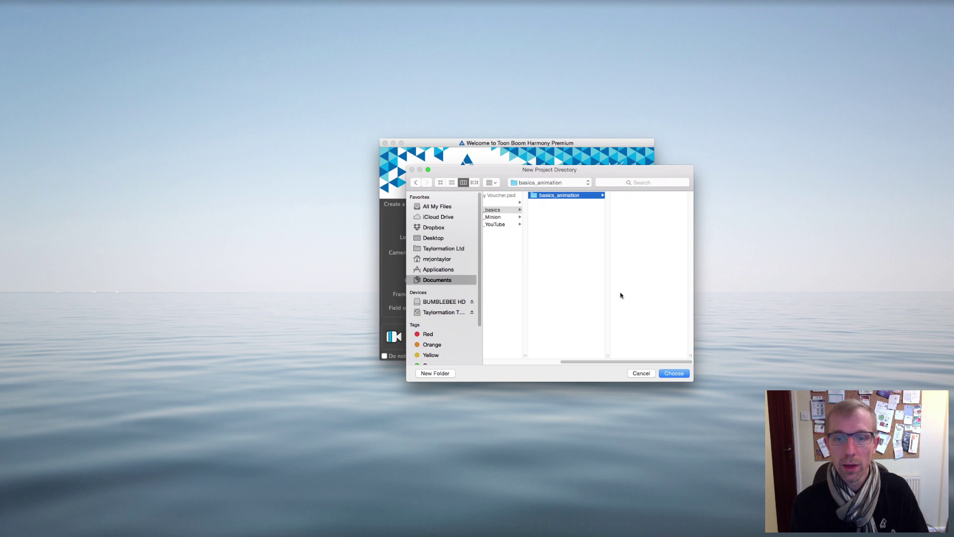
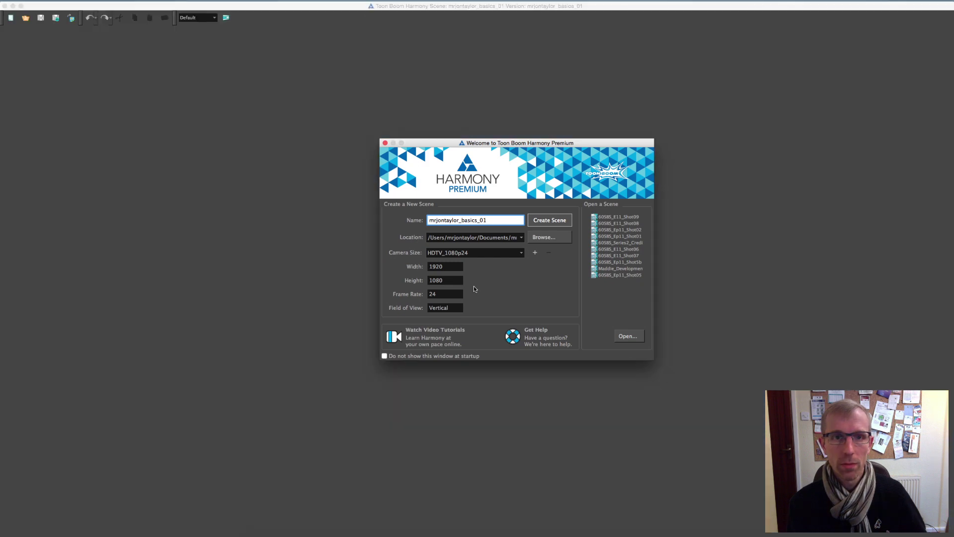
{"action": "key", "text": "Return"}
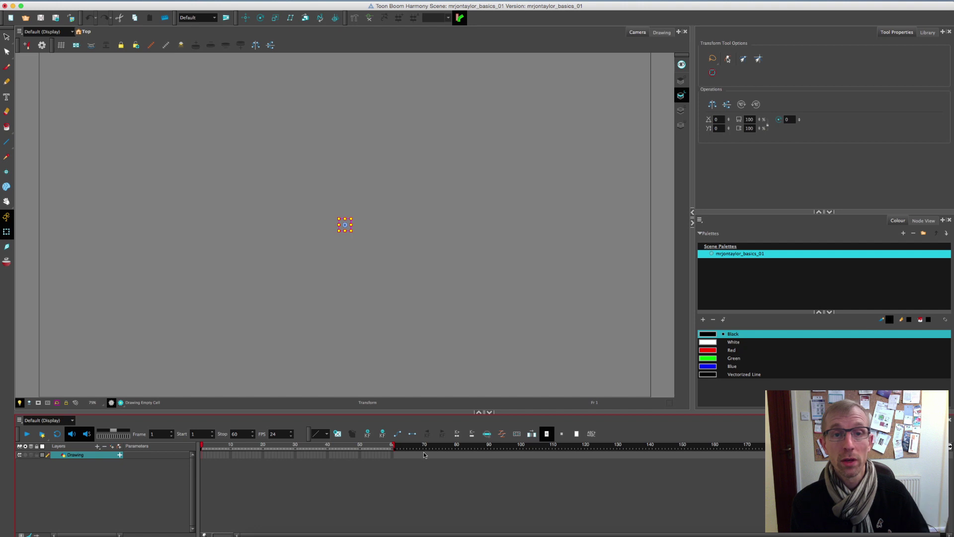
Step: Hide the Advanced Animation toolbar and show it again
{"action": "right_click", "coordinate": [485, 21]}
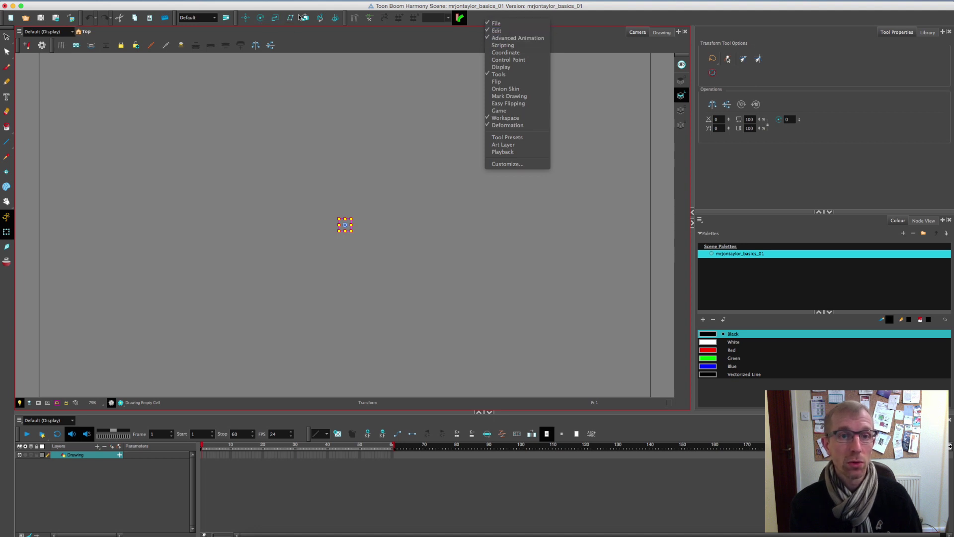
{"action": "left_click", "coordinate": [517, 38]}
{"action": "right_click", "coordinate": [456, 22]}
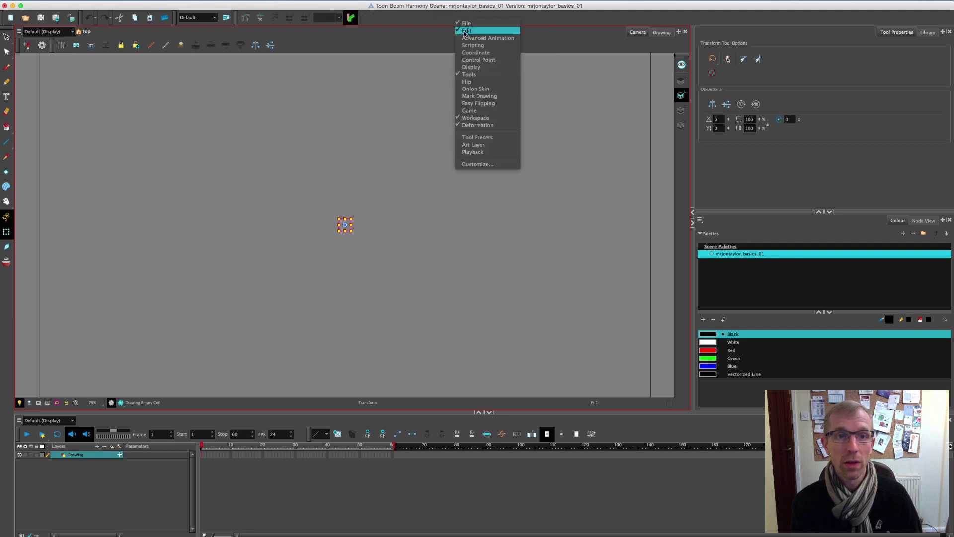
{"action": "left_click", "coordinate": [470, 38]}
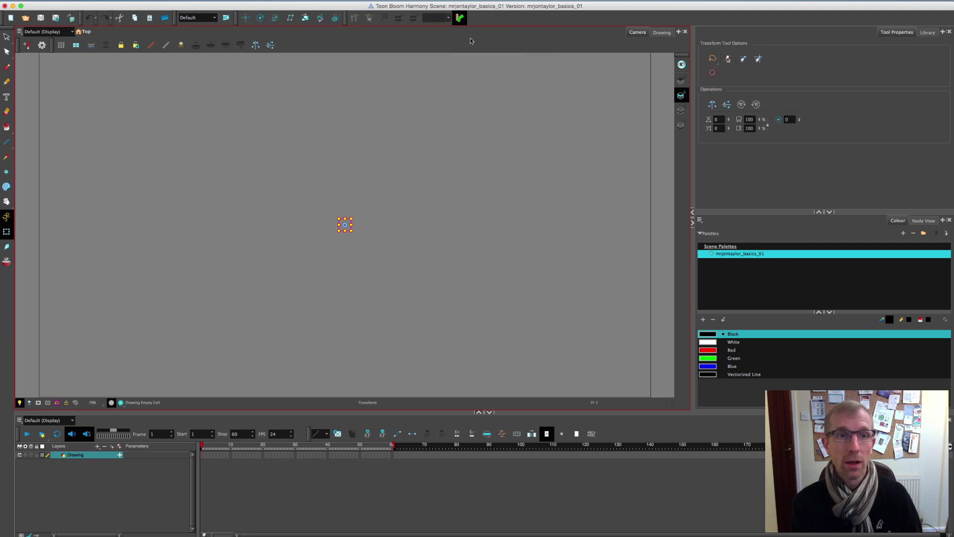
Step: Hide the Deformation toolbar and restore it to the main toolbar area
{"action": "right_click", "coordinate": [502, 20]}
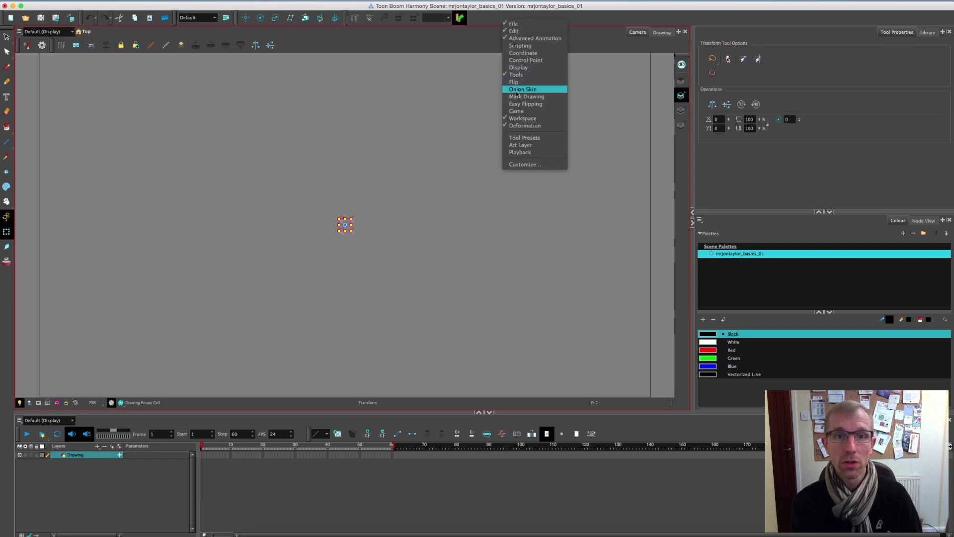
{"action": "left_click", "coordinate": [524, 126]}
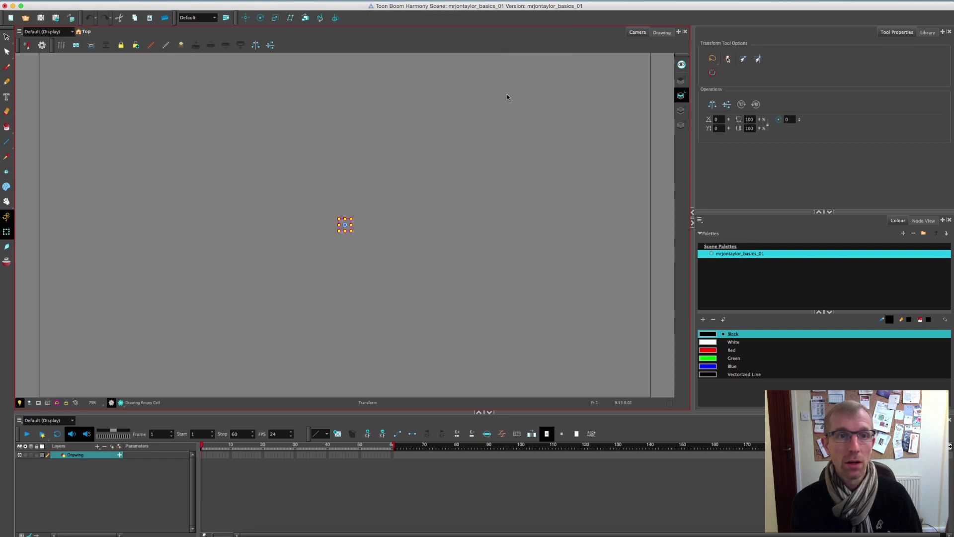
{"action": "right_click", "coordinate": [472, 21]}
{"action": "left_click", "coordinate": [488, 126]}
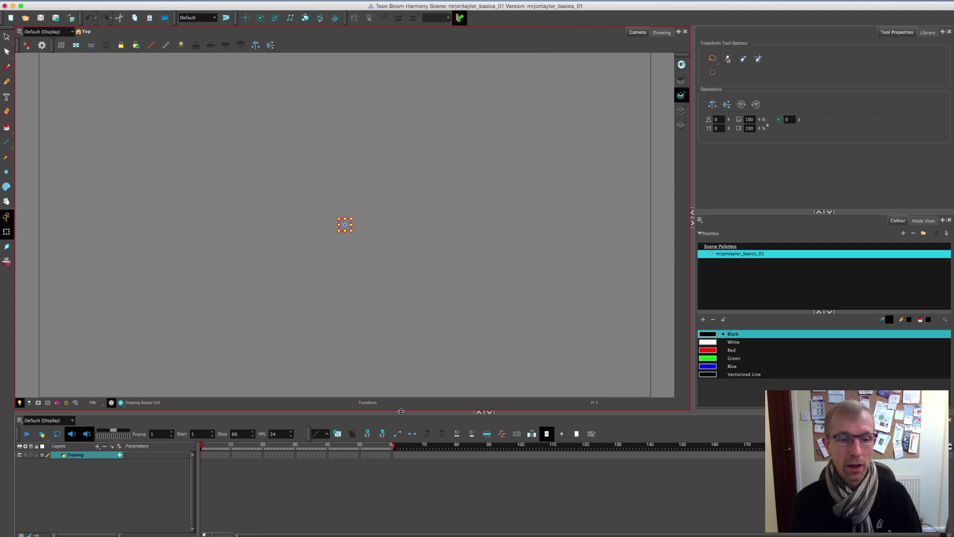
Step: Hide the Timeline View toolbar above the timeline and bring it back
{"action": "right_click", "coordinate": [618, 437]}
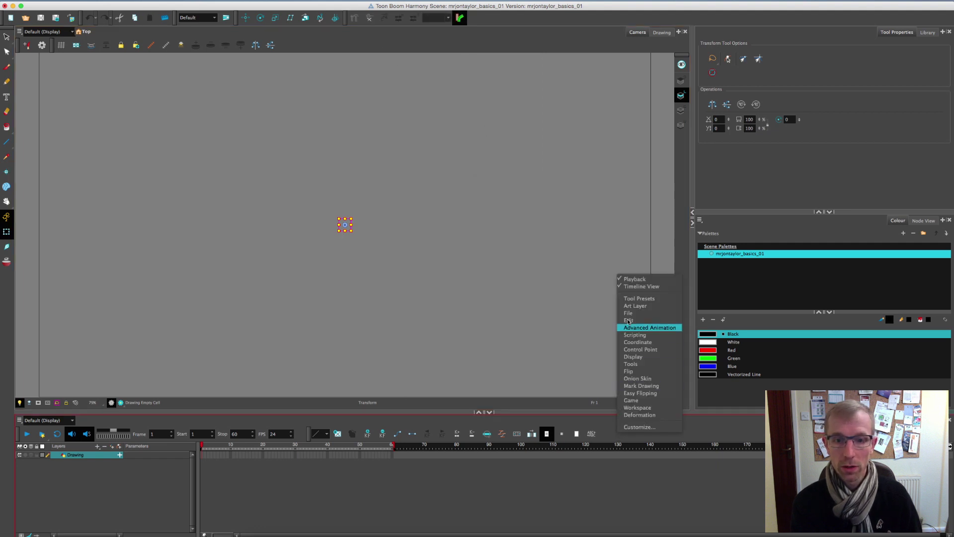
{"action": "left_click", "coordinate": [641, 287]}
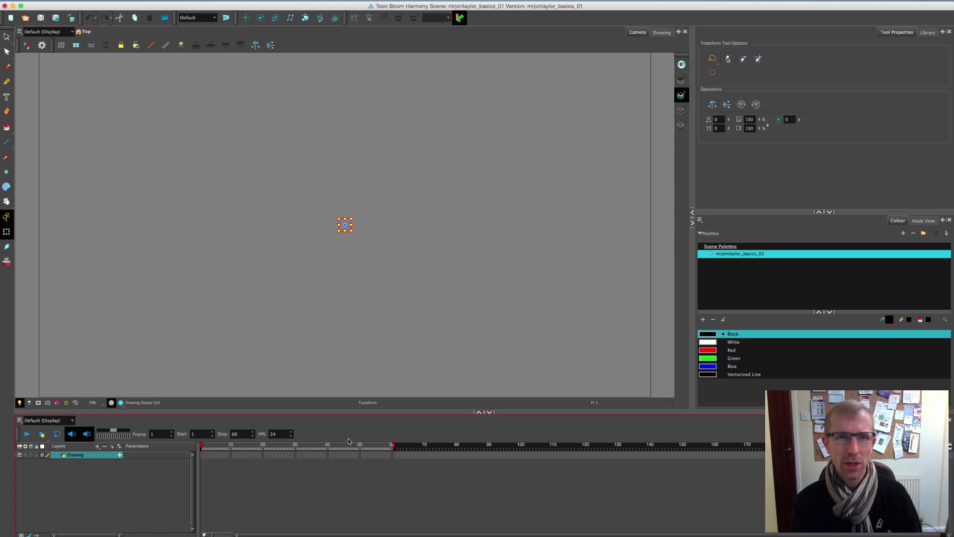
{"action": "right_click", "coordinate": [383, 437]}
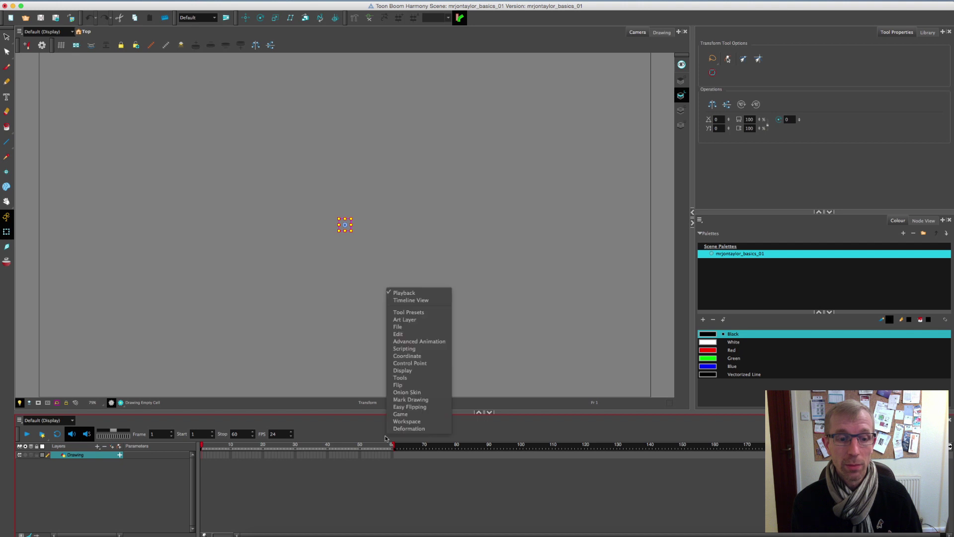
{"action": "left_click", "coordinate": [411, 301]}
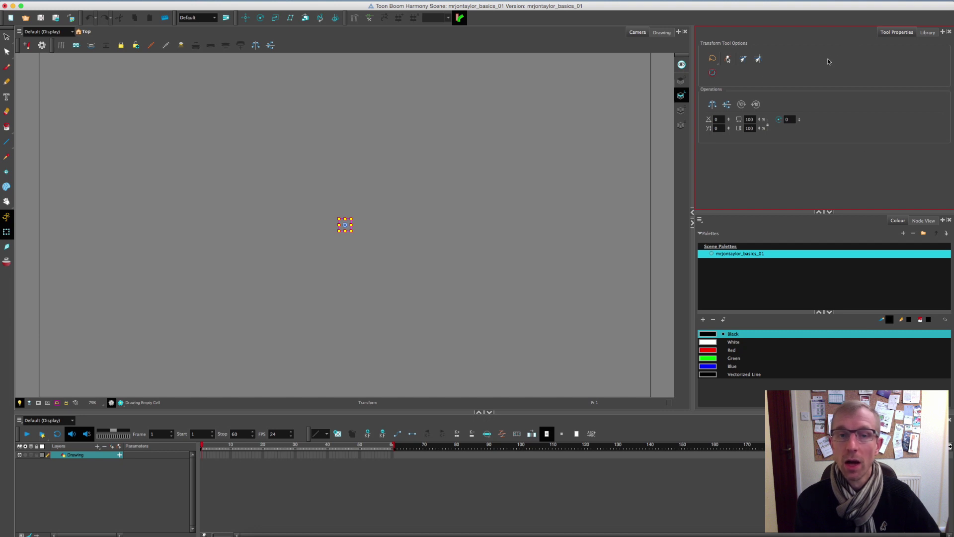
Step: Add Side, Top and Node View tabs to the pane that holds Tool Properties and Library
{"action": "left_click", "coordinate": [943, 32]}
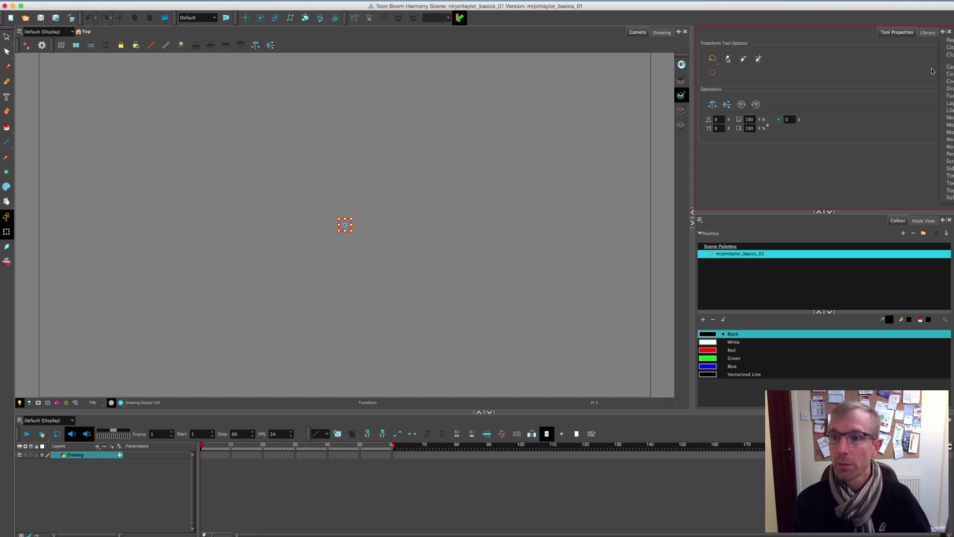
{"action": "left_click", "coordinate": [950, 168]}
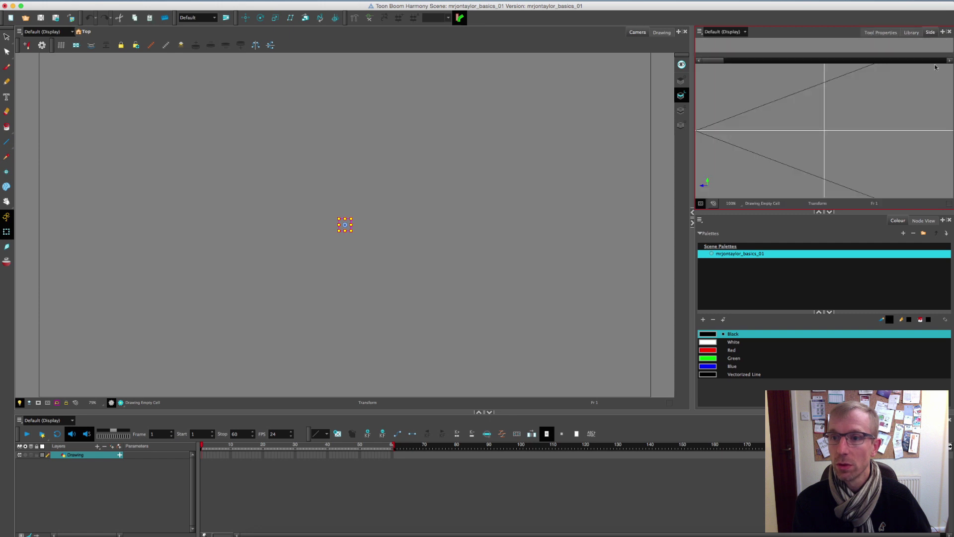
{"action": "left_click", "coordinate": [942, 33]}
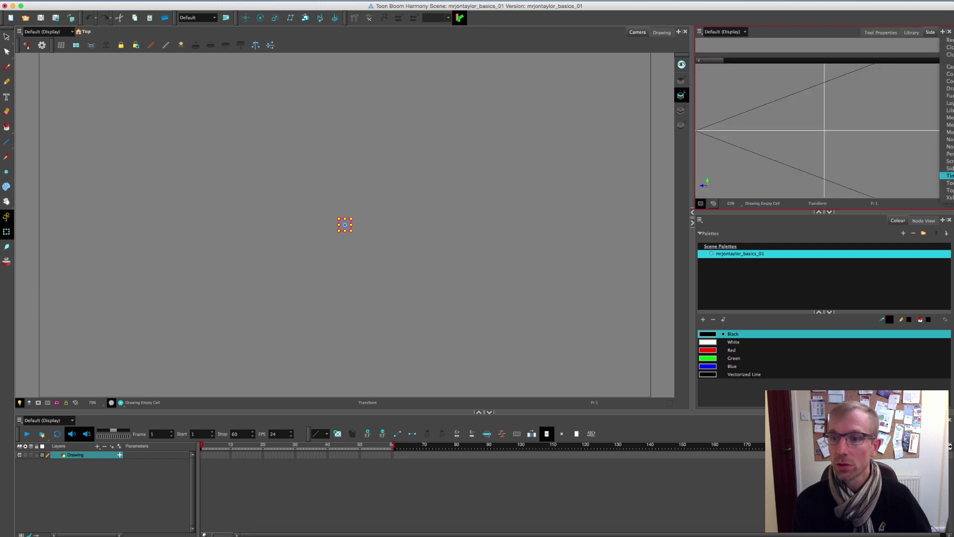
{"action": "left_click", "coordinate": [950, 191]}
{"action": "left_click", "coordinate": [942, 32]}
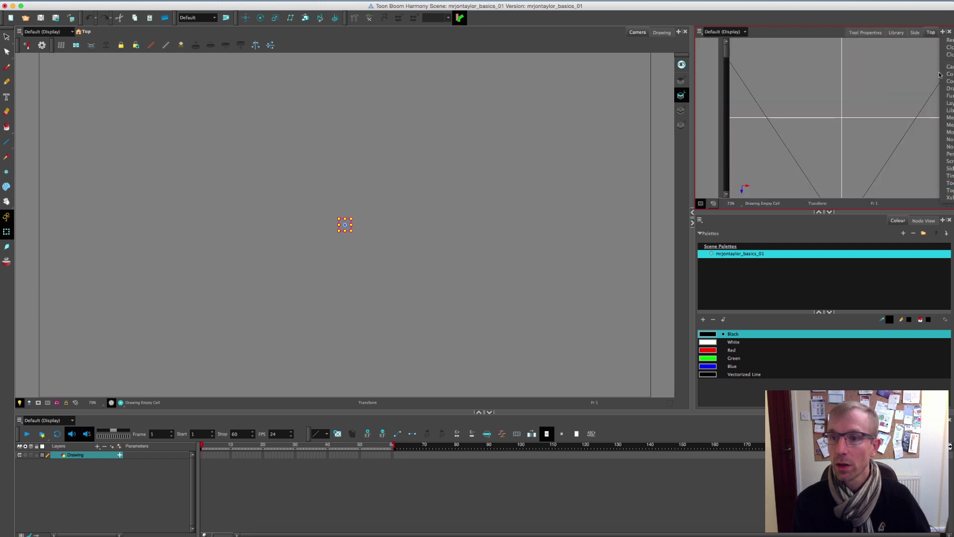
{"action": "left_click", "coordinate": [950, 147]}
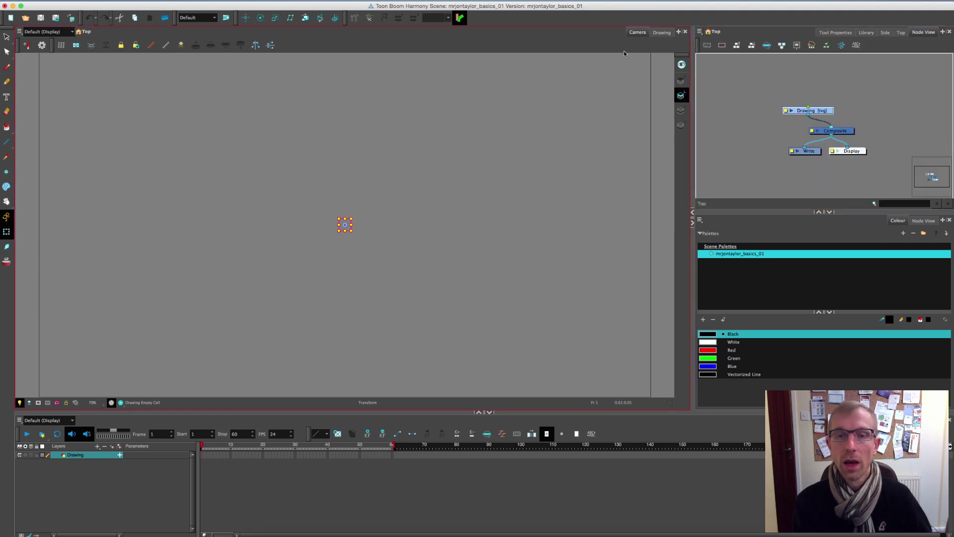
Step: Add a Node View tab to the main Camera and Drawing pane and enlarge its node network
{"action": "left_click", "coordinate": [678, 31]}
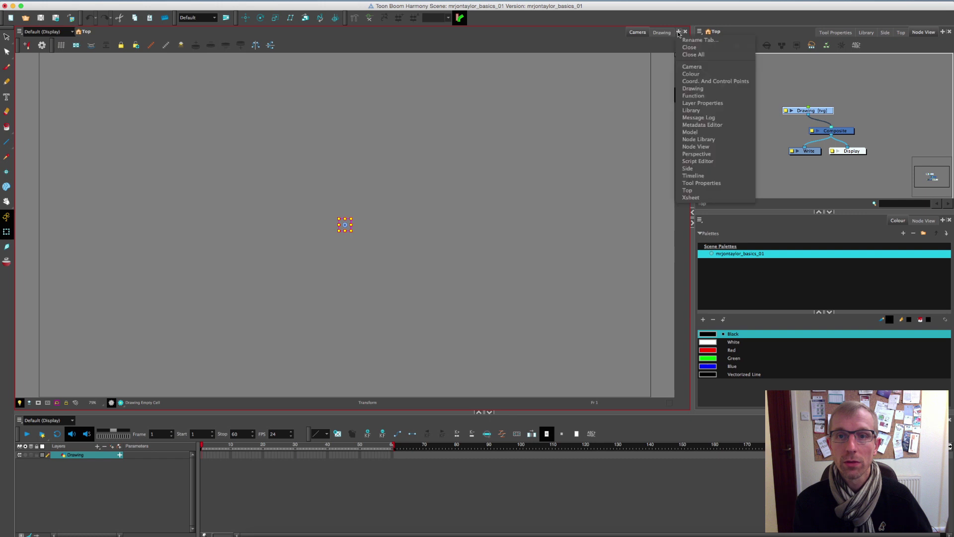
{"action": "left_click", "coordinate": [696, 146]}
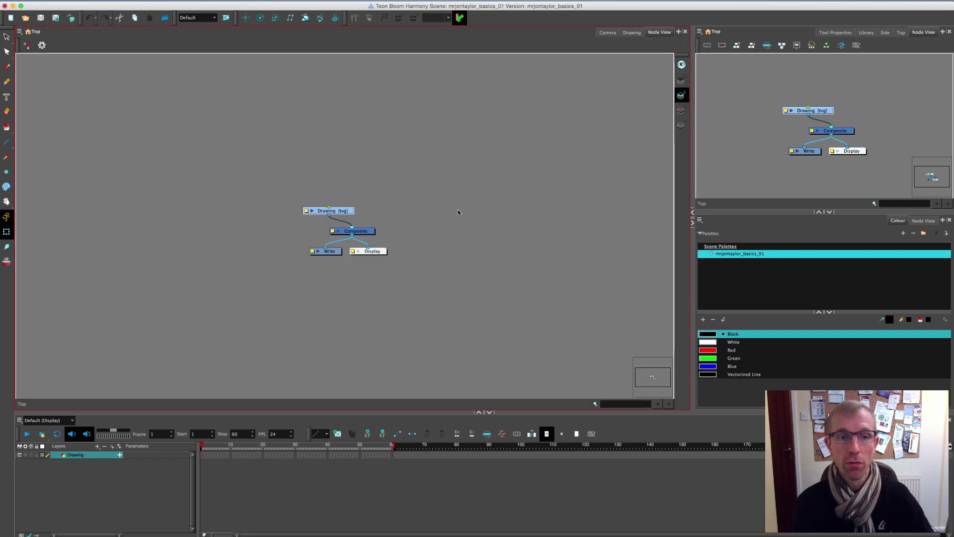
{"action": "key", "text": "2"}
{"action": "key", "text": "2"}
{"action": "key", "text": "2"}
{"action": "key", "text": "2"}
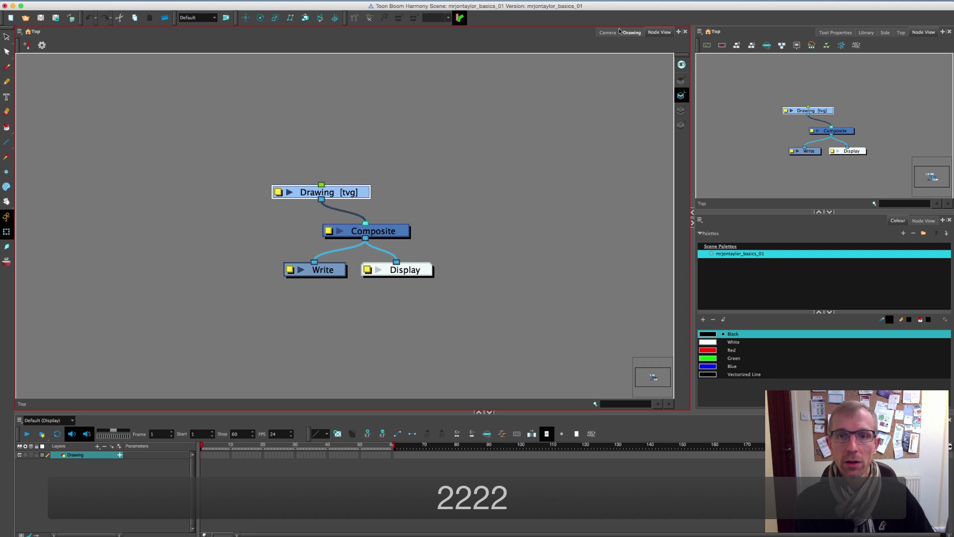
Step: Switch the main pane between its Camera, Drawing and Node View tabs, ending on Camera
{"action": "left_click", "coordinate": [607, 32]}
{"action": "left_click", "coordinate": [659, 33]}
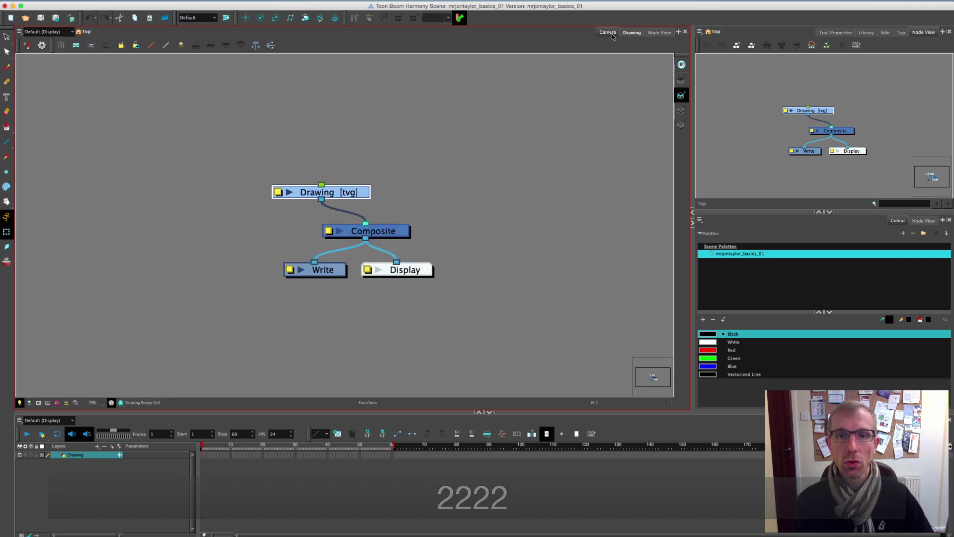
{"action": "left_click", "coordinate": [632, 32]}
{"action": "left_click", "coordinate": [607, 32]}
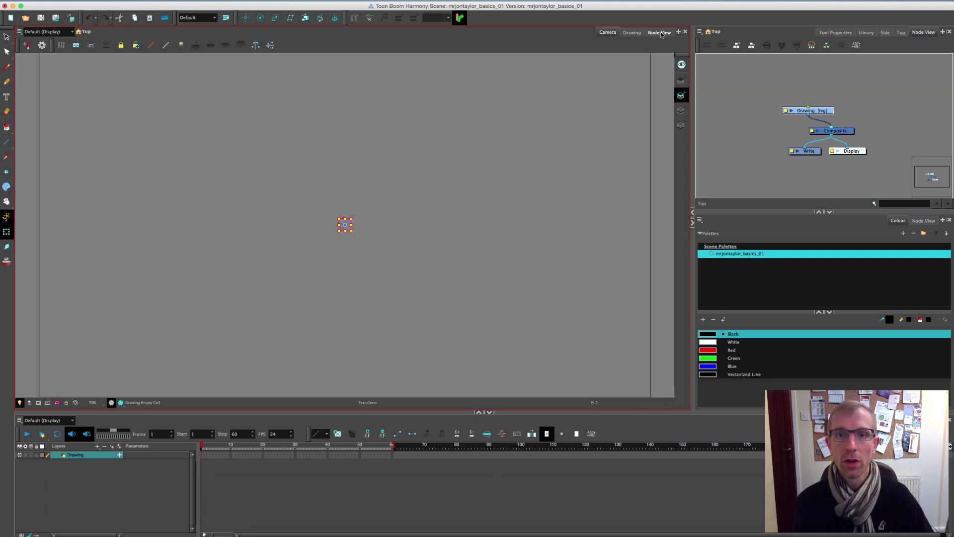
{"action": "left_click", "coordinate": [660, 33]}
{"action": "left_click", "coordinate": [607, 32]}
Step: Examine the camera cone in the Top and Side views of the upper pane, ending on Side
{"action": "left_click", "coordinate": [878, 51]}
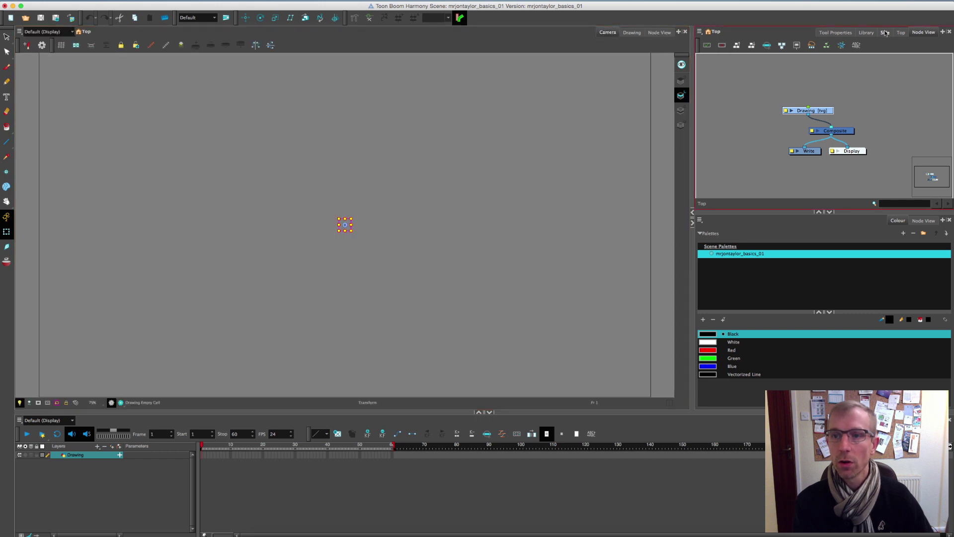
{"action": "left_click", "coordinate": [900, 33]}
{"action": "key", "text": "1"}
{"action": "key", "text": "1"}
{"action": "key", "text": "1"}
{"action": "key", "text": "1"}
{"action": "key", "text": "1"}
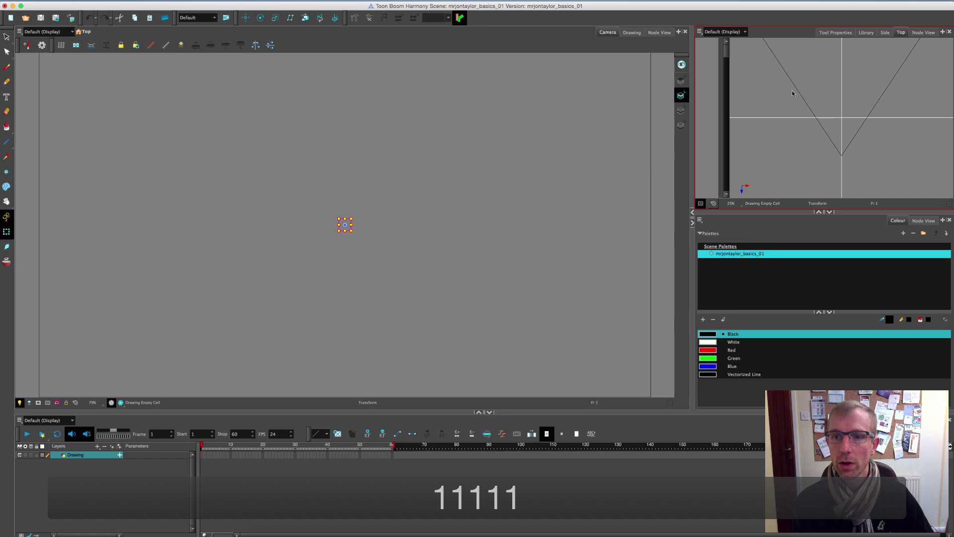
{"action": "left_click", "coordinate": [885, 33]}
{"action": "left_click_drag", "start_coordinate": [787, 119], "coordinate": [822, 111]}
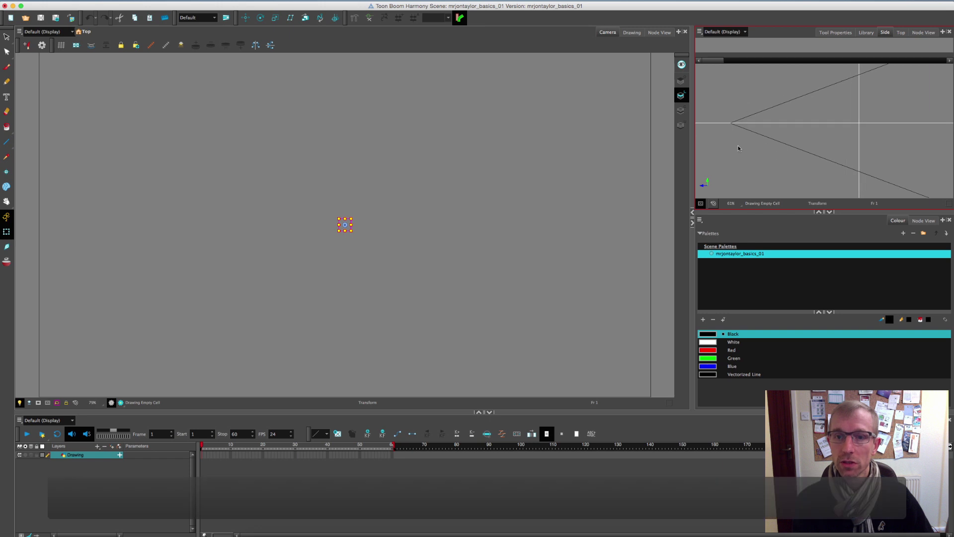
{"action": "left_click", "coordinate": [901, 33]}
{"action": "left_click", "coordinate": [885, 33]}
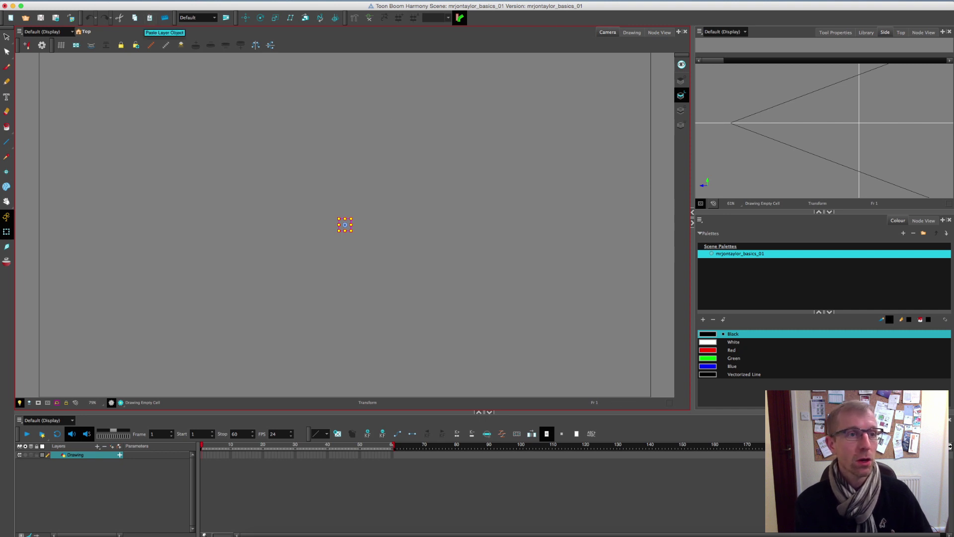
Step: Review the Shortcuts and General preferences, including the Focus On Mouse Enter option, and close them without saving
{"action": "left_click", "coordinate": [47, 1]}
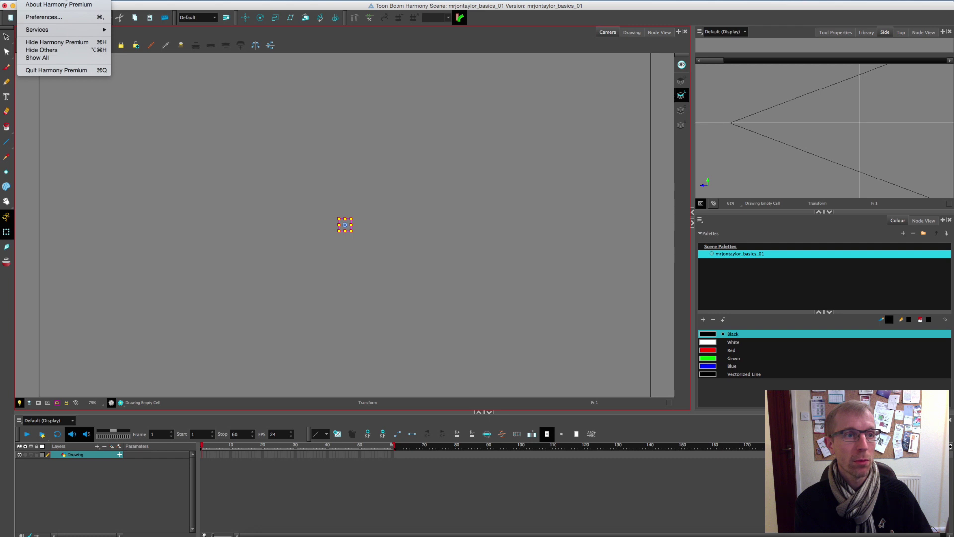
{"action": "left_click", "coordinate": [44, 17]}
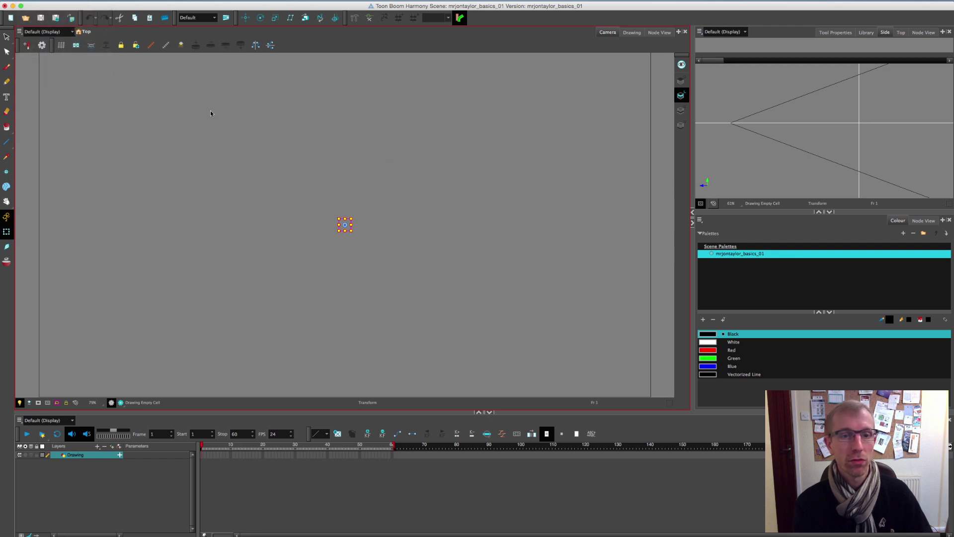
{"action": "left_click_drag", "start_coordinate": [505, 109], "coordinate": [518, 95]}
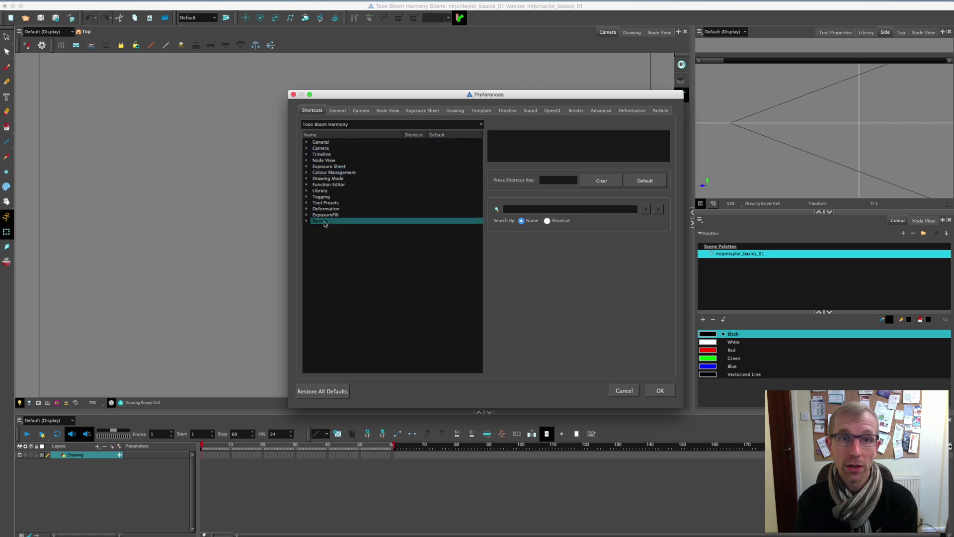
{"action": "left_click", "coordinate": [336, 111]}
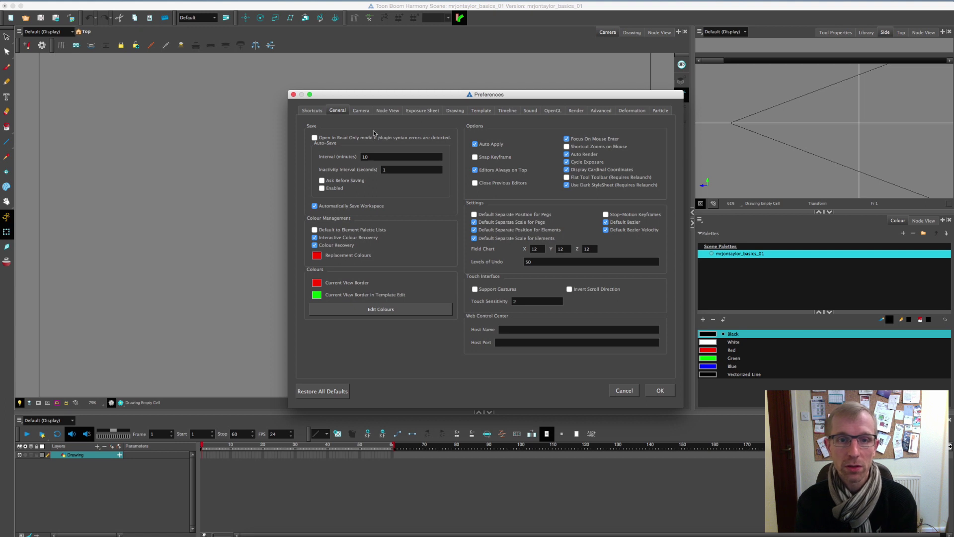
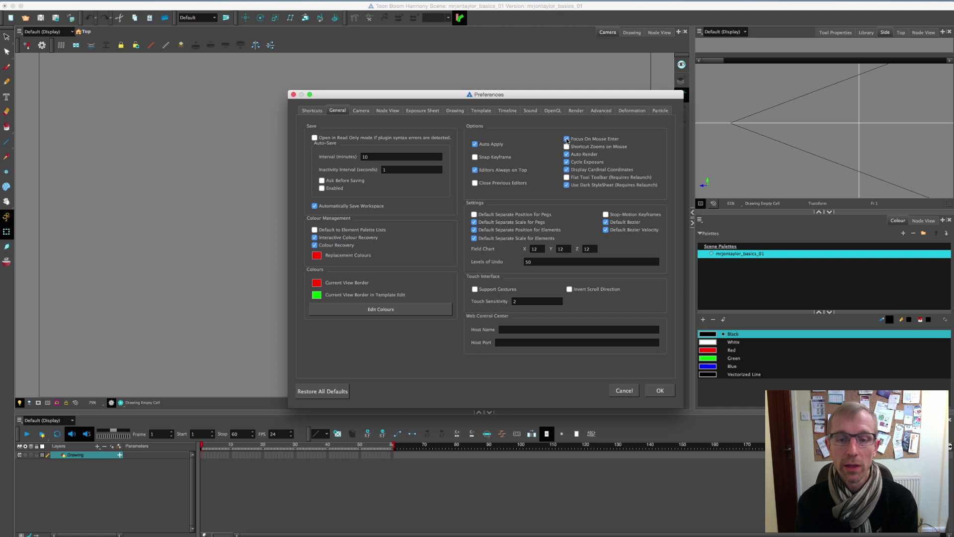
{"action": "left_click", "coordinate": [625, 390]}
{"action": "left_click", "coordinate": [380, 300]}
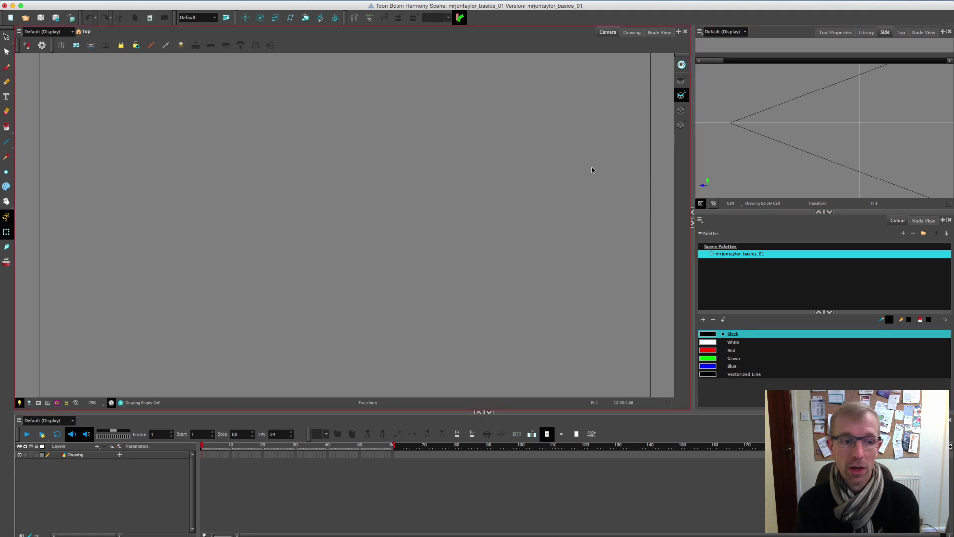
Step: Draw a rough black circle with the Brush tool in the Camera view on frame 1
{"action": "left_click", "coordinate": [7, 67]}
{"action": "mouse_move", "coordinate": [352, 145]}
{"action": "left_mouse_down"}
{"action": "mouse_move", "coordinate": [306, 168]}
{"action": "mouse_move", "coordinate": [331, 228]}
{"action": "mouse_move", "coordinate": [388, 186]}
{"action": "mouse_move", "coordinate": [338, 147]}
{"action": "left_mouse_up"}
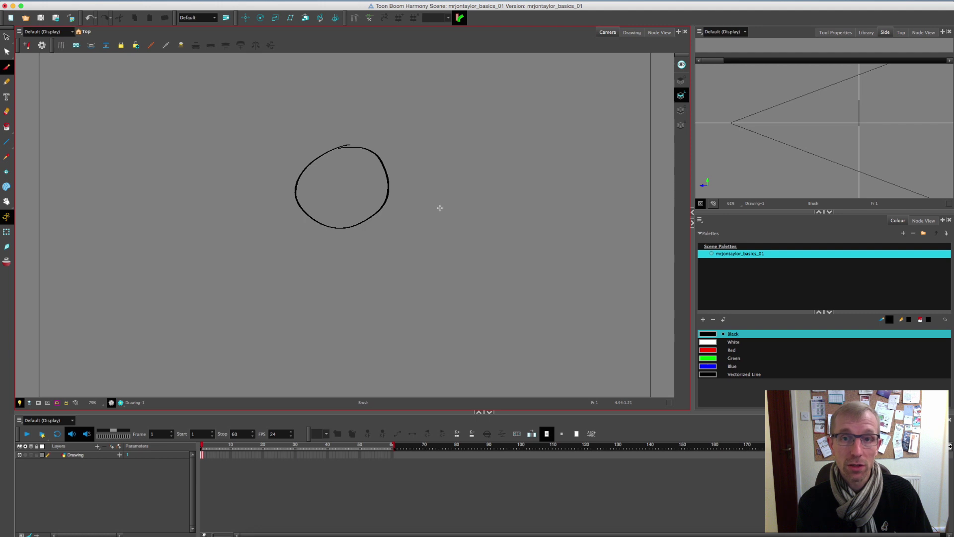
Step: Zoom the Camera view in and out around the circle to test the focused view's response
{"action": "key", "text": "2"}
{"action": "key", "text": "2"}
{"action": "key", "text": "2"}
{"action": "key", "text": "2"}
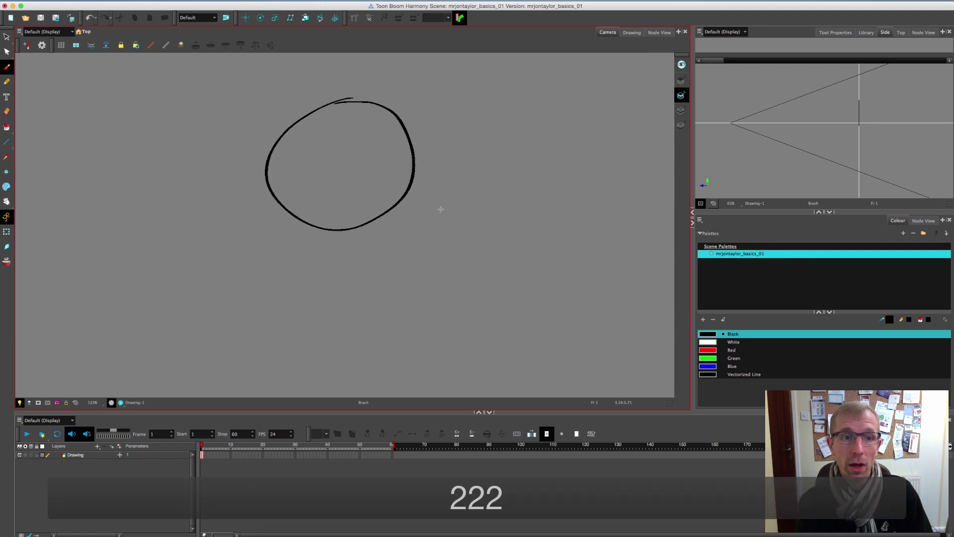
{"action": "key", "text": "1"}
{"action": "key", "text": "1"}
{"action": "key", "text": "1"}
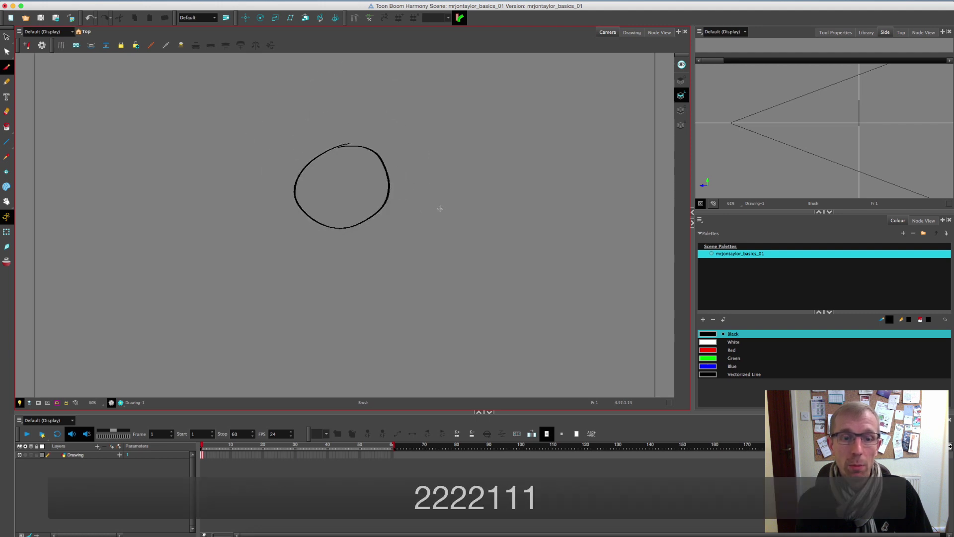
{"action": "key", "text": "2"}
{"action": "key", "text": "2"}
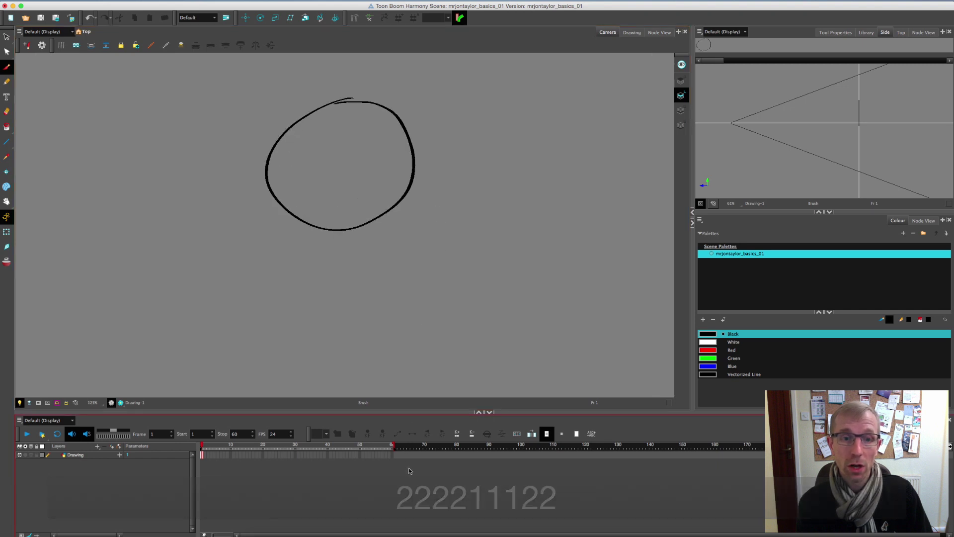
Step: Zoom the Timeline's frame scale in and out to test how the focus follows the pointer
{"action": "key", "text": "2"}
{"action": "key", "text": "2"}
{"action": "key", "text": "2"}
{"action": "key", "text": "2"}
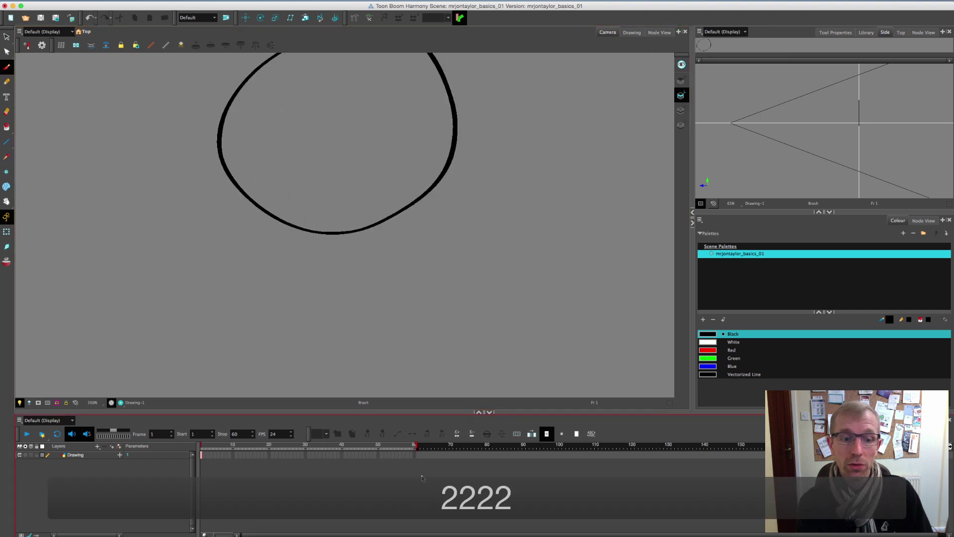
{"action": "key", "text": "2"}
{"action": "key", "text": "2"}
{"action": "key", "text": "1"}
{"action": "key", "text": "1"}
{"action": "key", "text": "1"}
{"action": "key", "text": "1"}
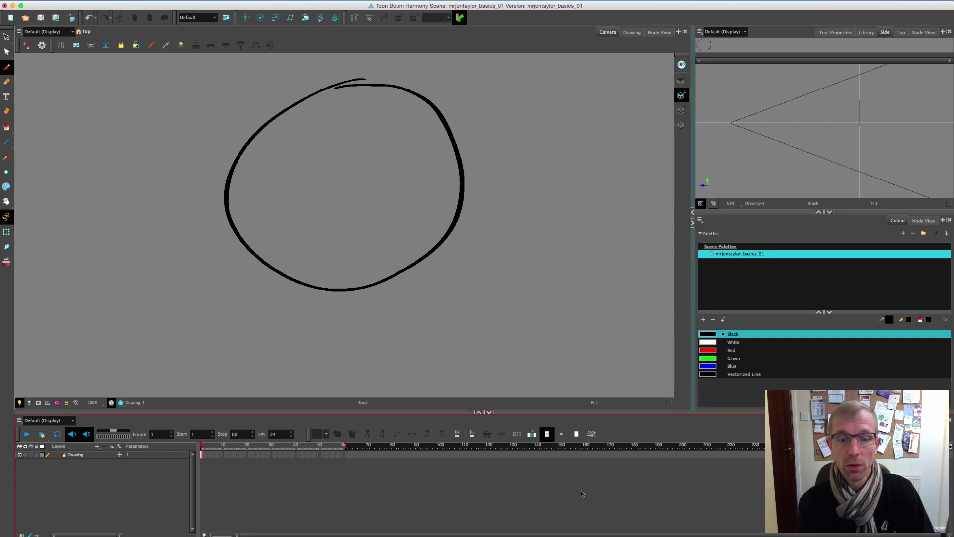
{"action": "key", "text": "2"}
{"action": "key", "text": "2"}
{"action": "key", "text": "2"}
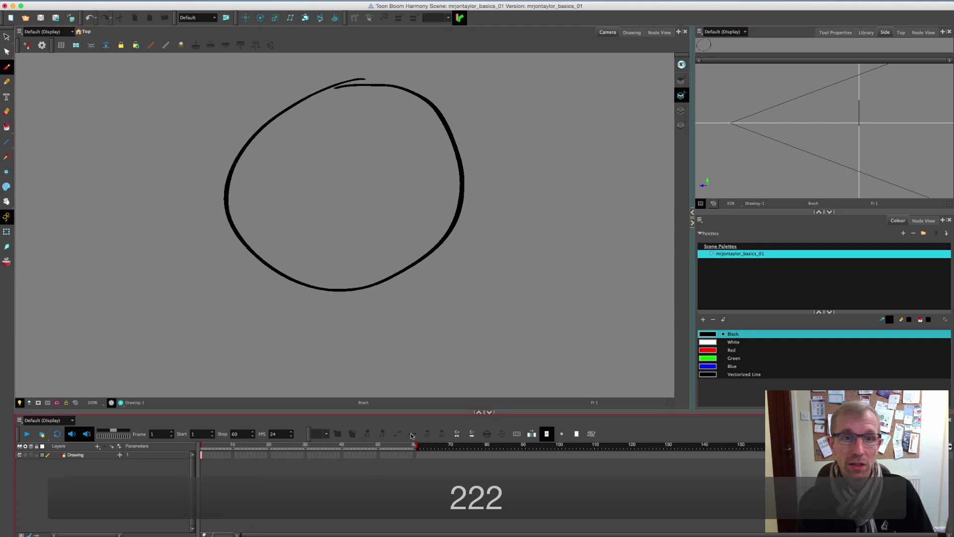
Step: Turn off Focus On Mouse Enter in the General preferences and apply the change
{"action": "left_click", "coordinate": [45, 5]}
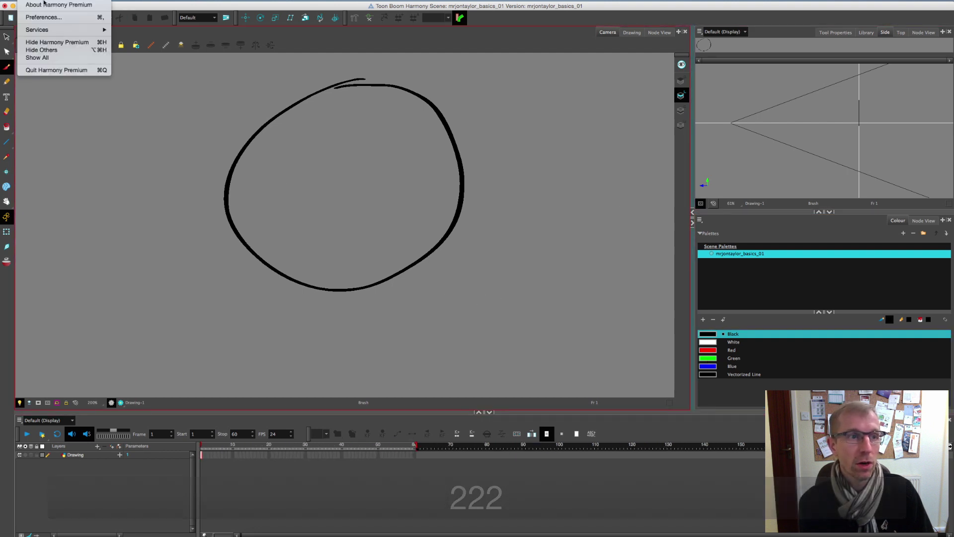
{"action": "left_click", "coordinate": [44, 17]}
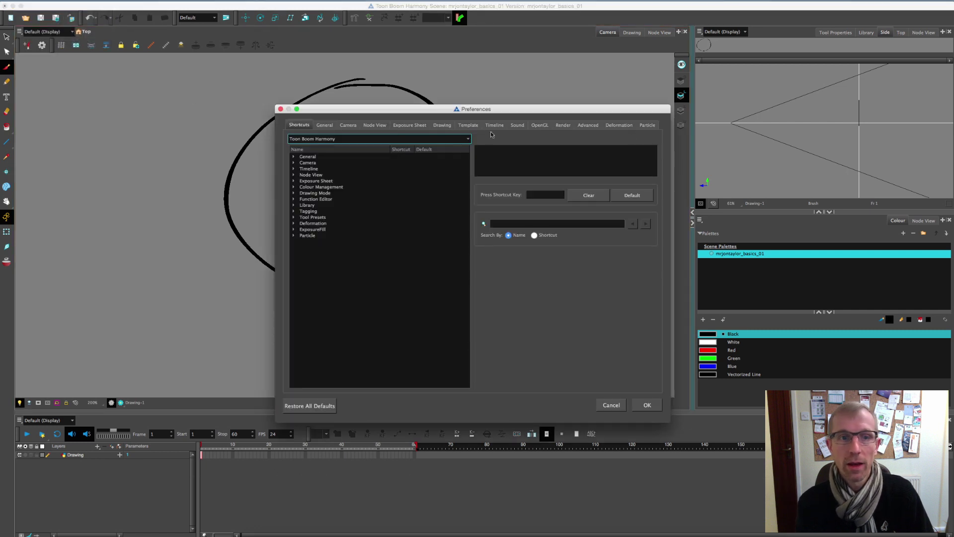
{"action": "left_click", "coordinate": [322, 124]}
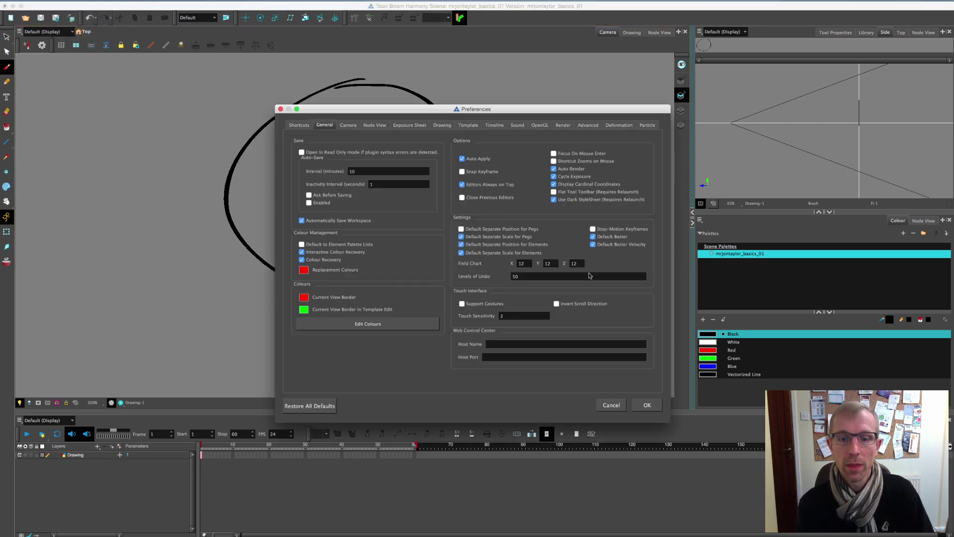
{"action": "left_click", "coordinate": [641, 403]}
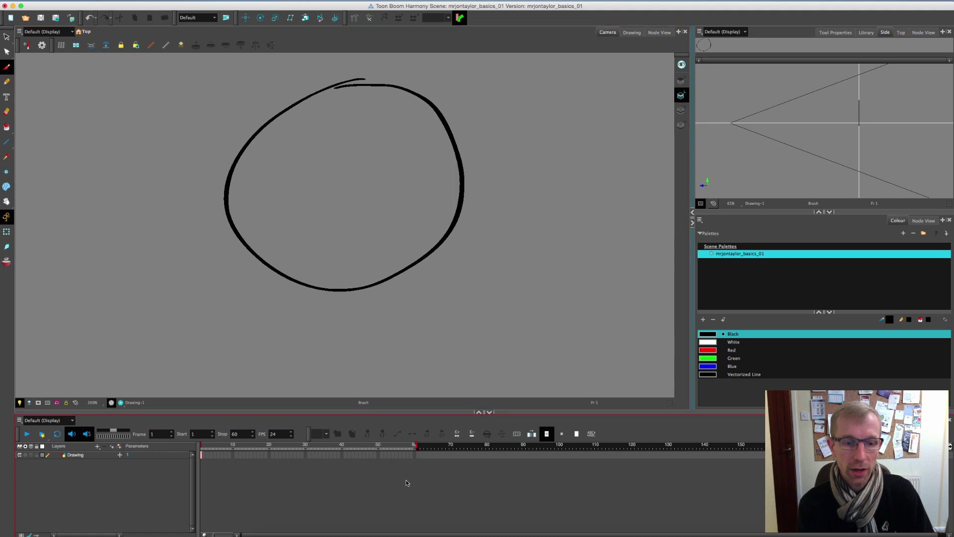
Step: Give focus manually to the Colour view, the Side view and the Timeline in turn
{"action": "left_click", "coordinate": [747, 288]}
{"action": "left_click", "coordinate": [753, 168]}
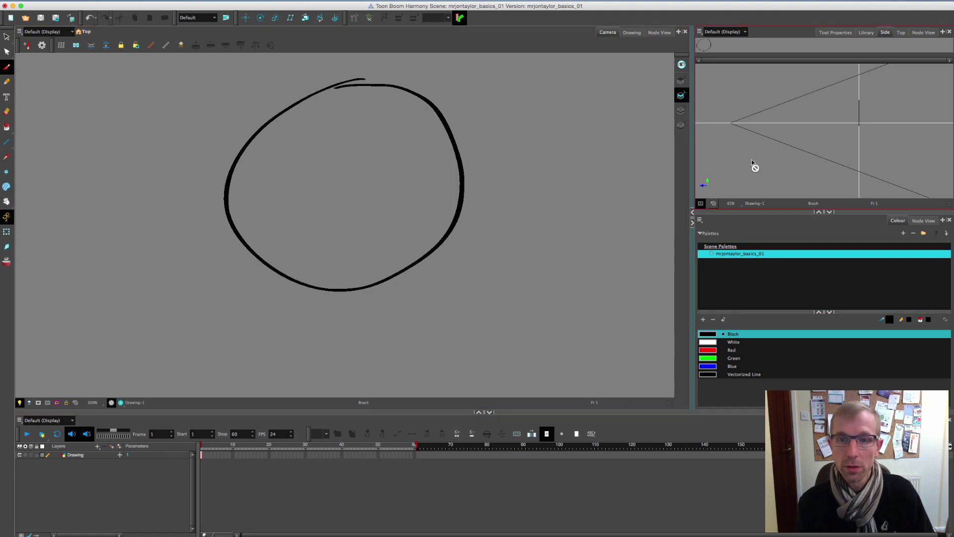
{"action": "left_click", "coordinate": [431, 508]}
Step: Turn Focus On Mouse Enter back on in the General preferences and apply the change
{"action": "left_click", "coordinate": [29, 0]}
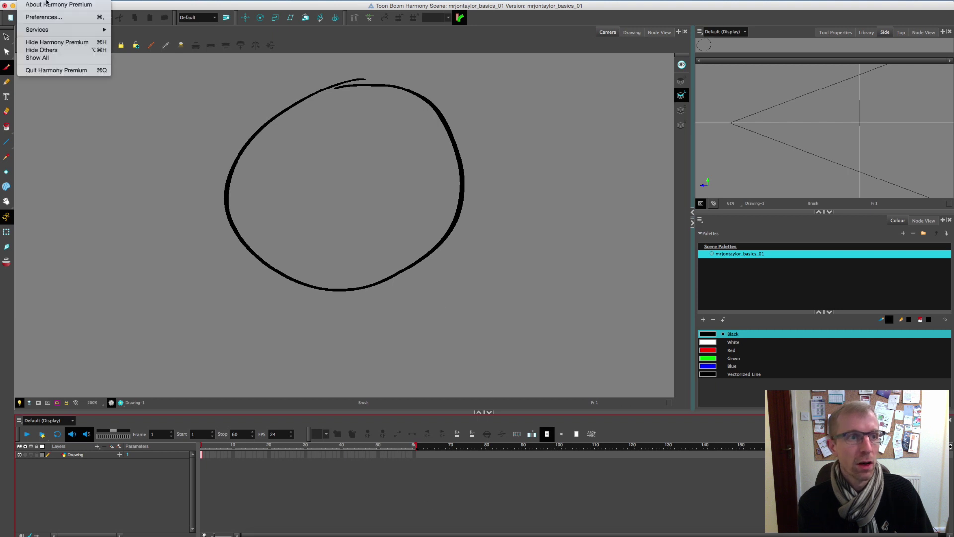
{"action": "left_click", "coordinate": [35, 18]}
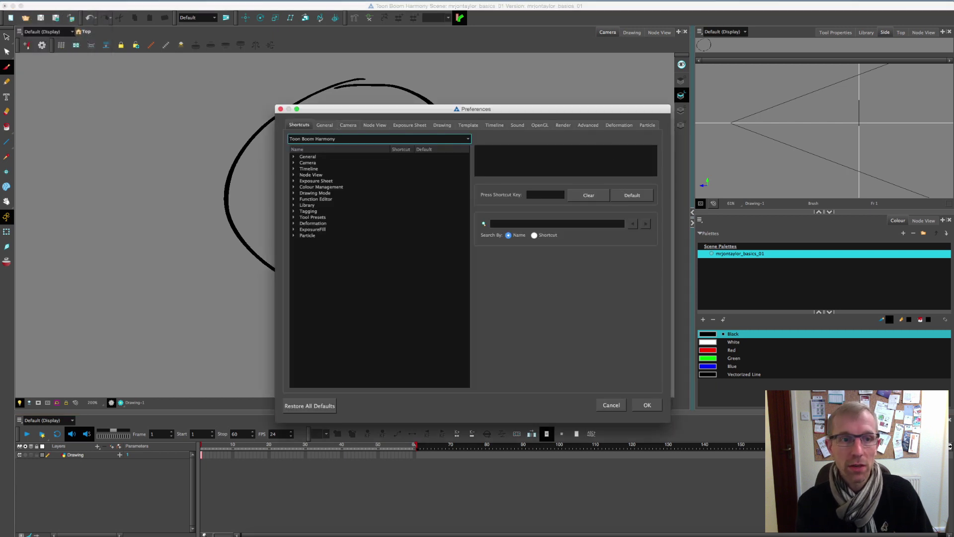
{"action": "left_click", "coordinate": [324, 125]}
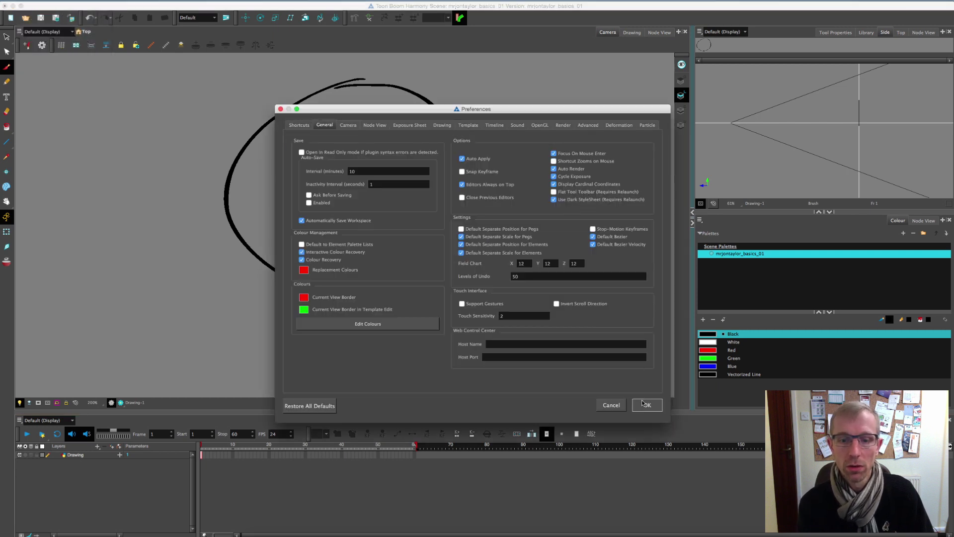
{"action": "left_click", "coordinate": [645, 404]}
Step: Zoom the Camera view in and out around the circle to test that focus follows the pointer
{"action": "key", "text": "2"}
{"action": "key", "text": "2"}
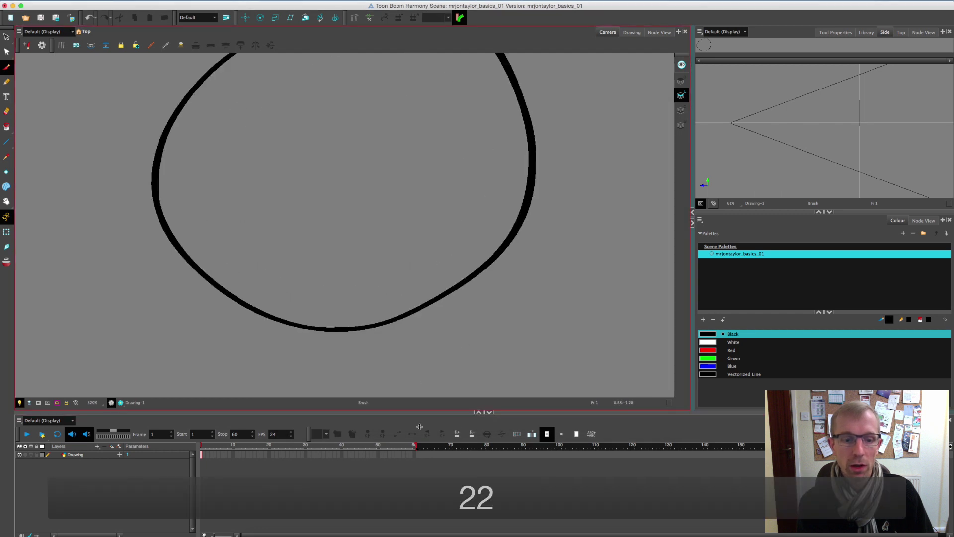
{"action": "key", "text": "1"}
{"action": "key", "text": "1"}
{"action": "key", "text": "2"}
{"action": "key", "text": "2"}
{"action": "key", "text": "2"}
{"action": "key", "text": "1"}
{"action": "key", "text": "1"}
{"action": "key", "text": "1"}
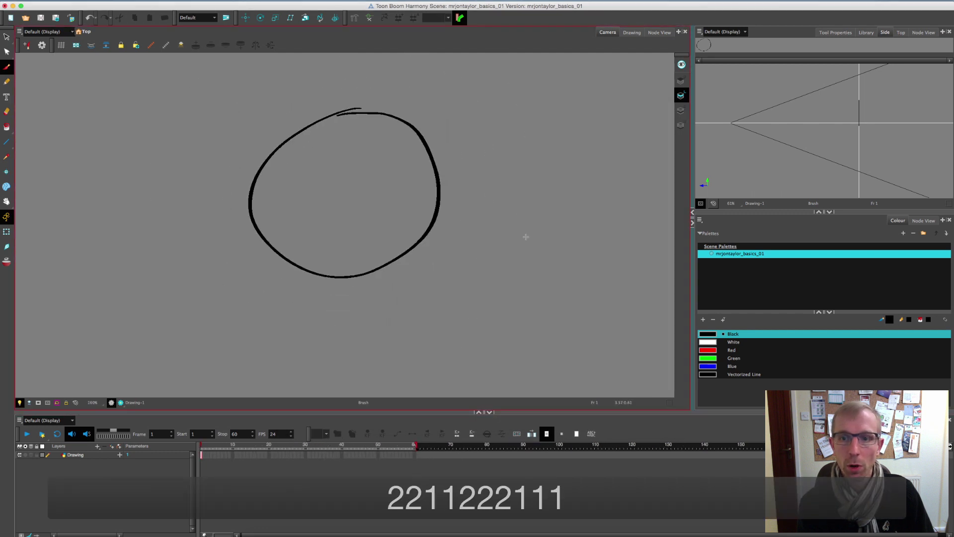
Step: Test zooming across the Side and Camera views with pointer-based focus, and pan the Camera view slightly
{"action": "key", "text": "2"}
{"action": "key", "text": "2"}
{"action": "key", "text": "2"}
{"action": "key", "text": "2"}
{"action": "key", "text": "2"}
{"action": "key", "text": "2"}
{"action": "key", "text": "1"}
{"action": "key", "text": "1"}
{"action": "key", "text": "1"}
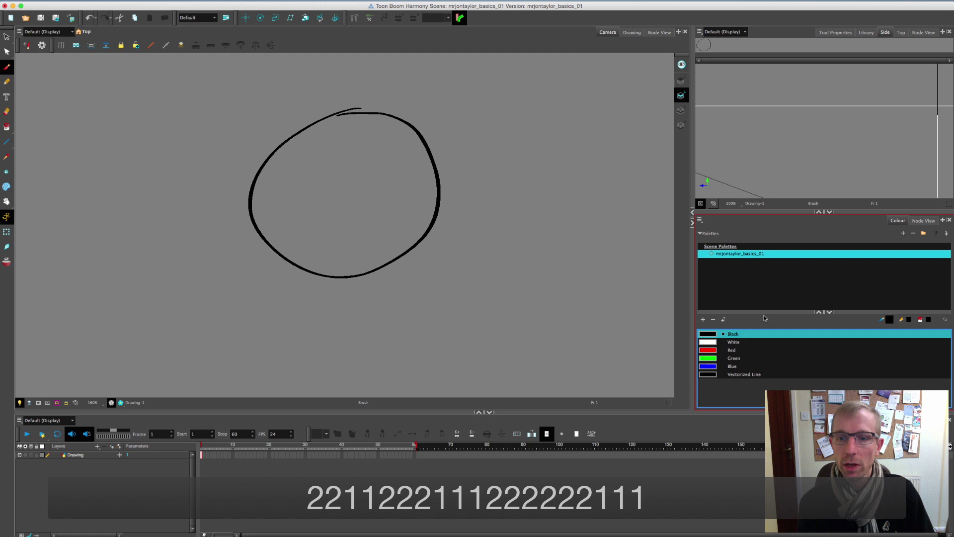
{"action": "key", "text": "2"}
{"action": "key", "text": "2"}
{"action": "key", "text": "2"}
{"action": "key", "text": "1"}
{"action": "key", "text": "1"}
{"action": "key", "text": "1"}
{"action": "key", "text": "2"}
{"action": "key", "text": "1"}
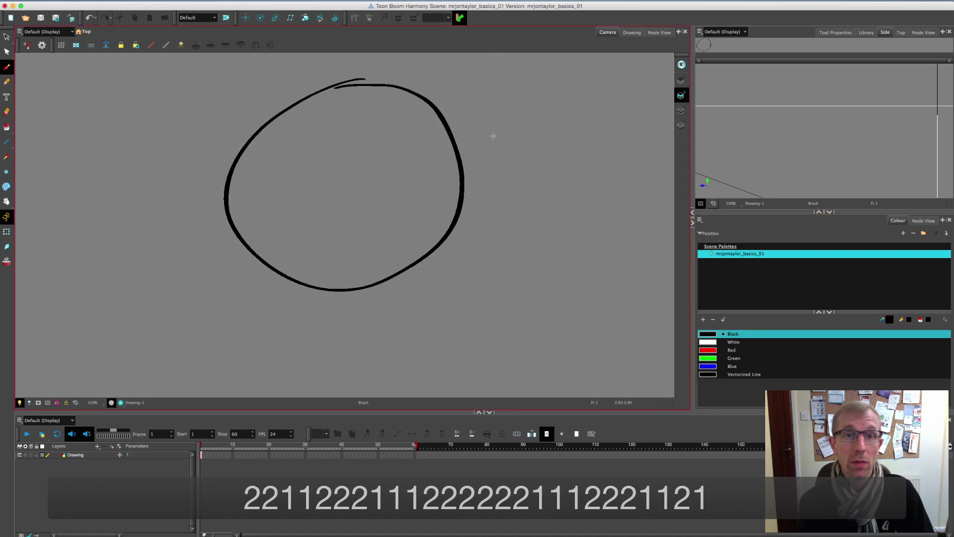
{"action": "left_click_drag", "start_coordinate": [434, 159], "coordinate": [444, 187]}
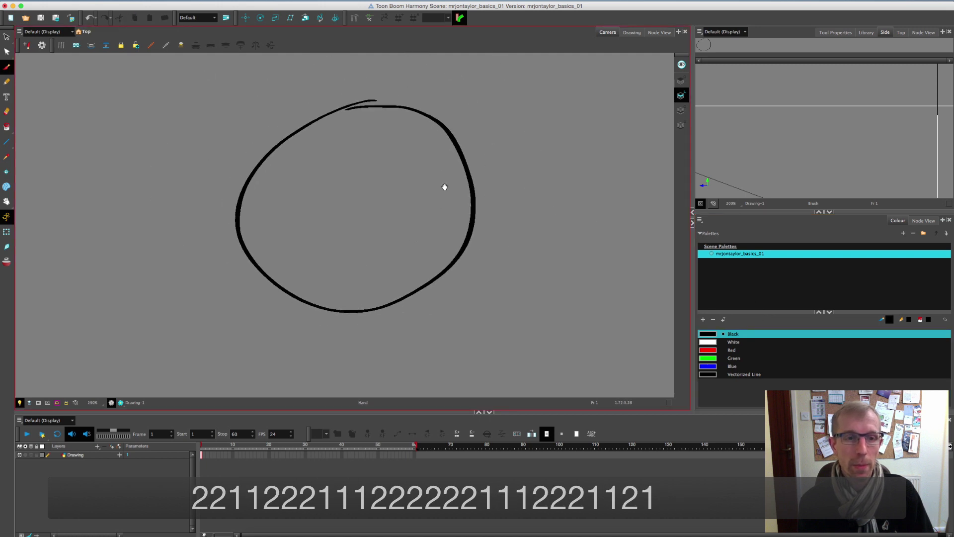
Step: Examine the Stop-Motion Keyframes option in the General preferences and close the dialog
{"action": "key", "text": "super+u"}
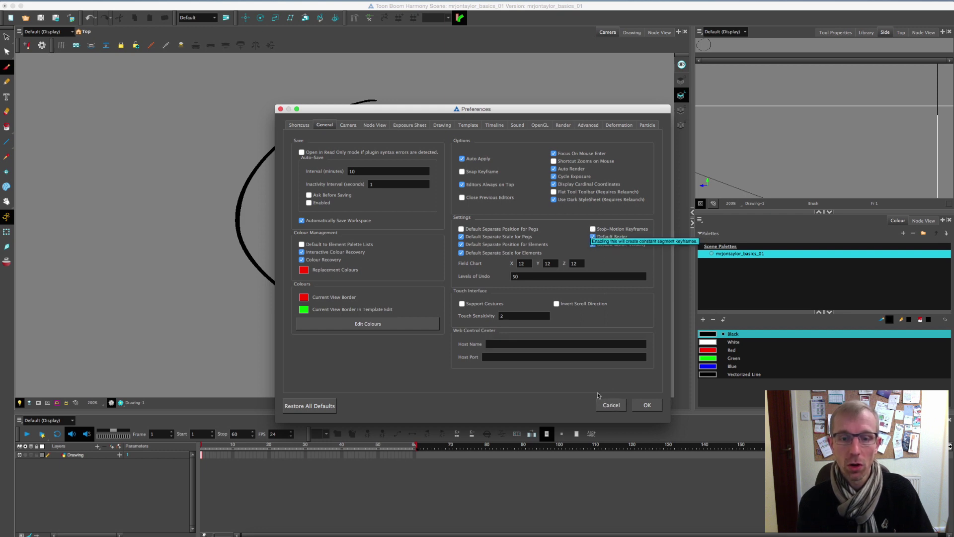
{"action": "left_click", "coordinate": [647, 406]}
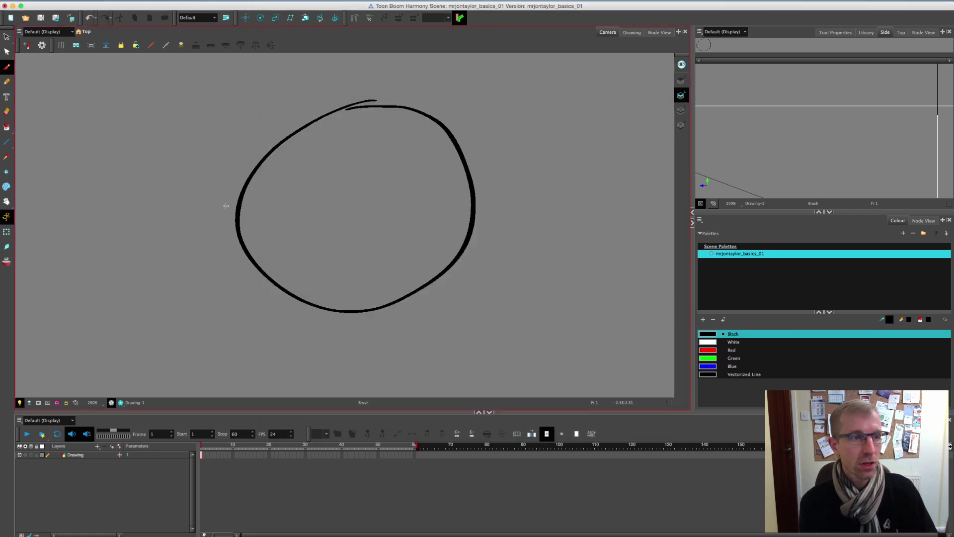
Step: Add a parent peg to the Drawing layer and collapse the layer beneath it in the Timeline
{"action": "left_click", "coordinate": [75, 456]}
{"action": "left_click", "coordinate": [74, 456]}
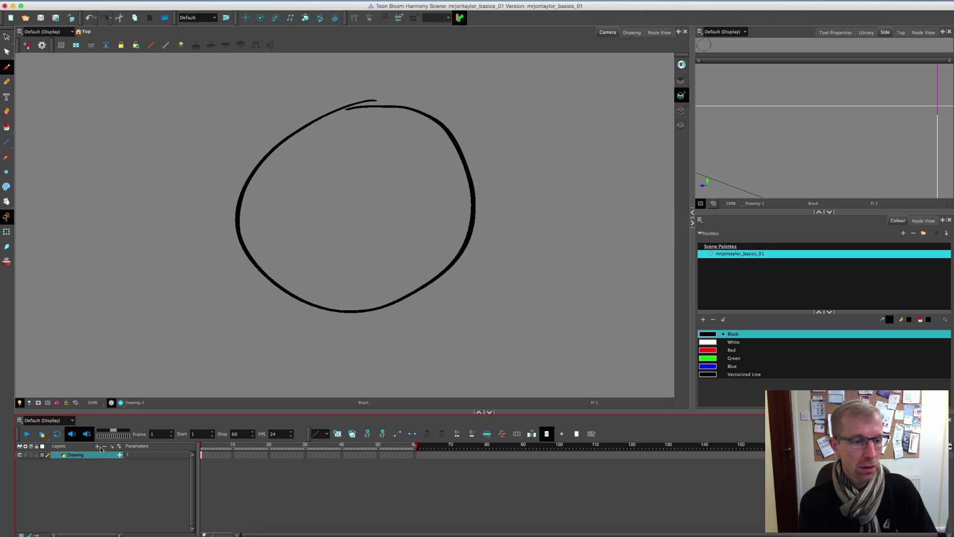
{"action": "left_click", "coordinate": [119, 447]}
{"action": "left_click", "coordinate": [57, 455]}
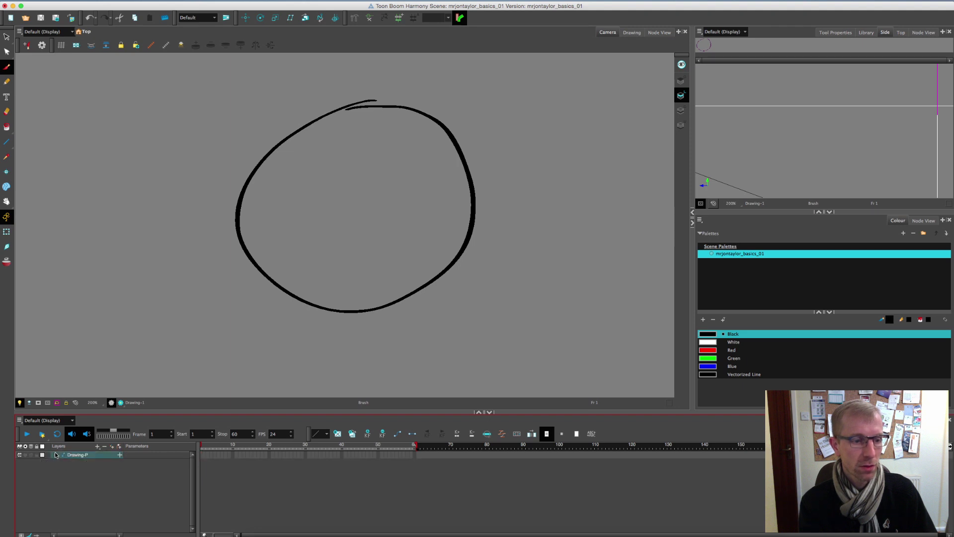
Step: Fill the circle with Red using the Paint tool set to Close Large Gap
{"action": "key", "text": "alt+i"}
{"action": "left_click", "coordinate": [734, 349]}
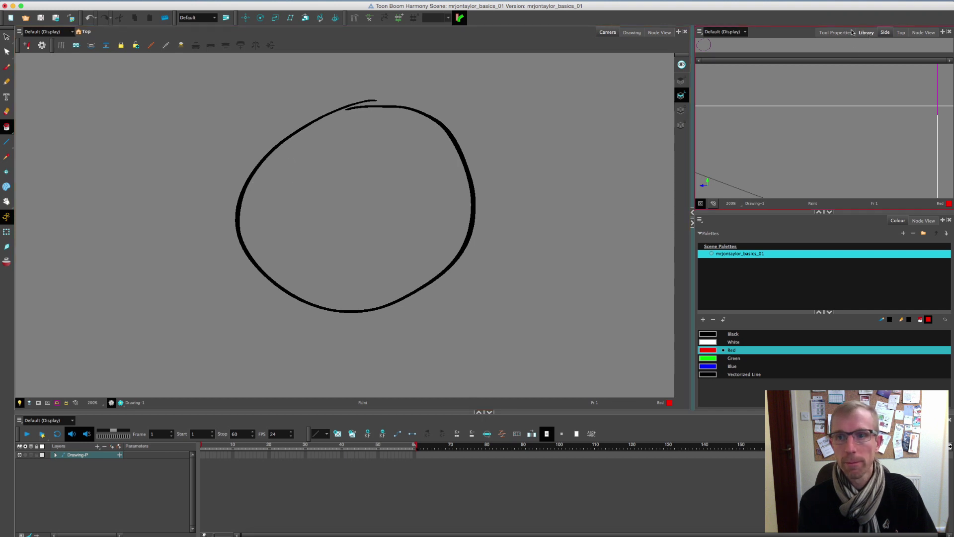
{"action": "left_click", "coordinate": [835, 32]}
{"action": "left_click", "coordinate": [712, 87]}
{"action": "left_click", "coordinate": [716, 99]}
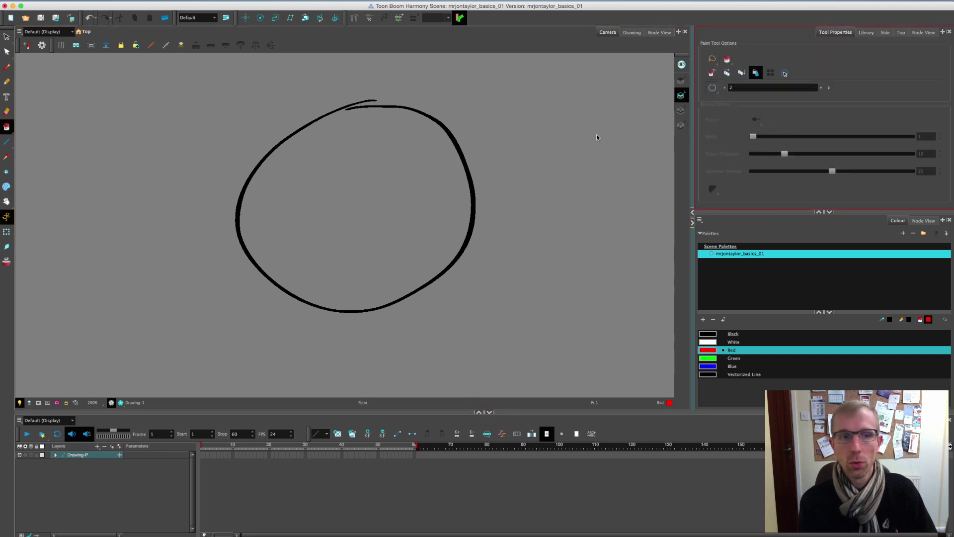
{"action": "left_click", "coordinate": [712, 87]}
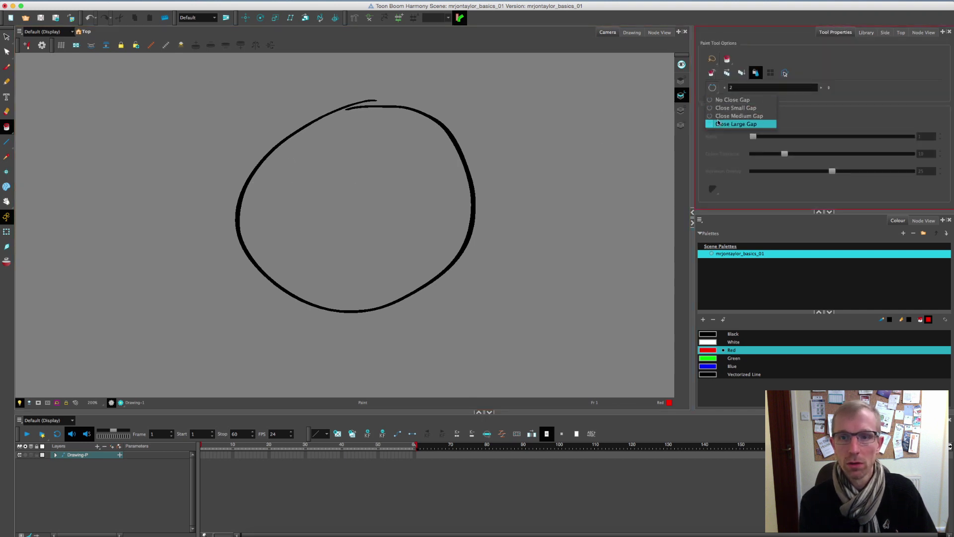
{"action": "left_click", "coordinate": [731, 122]}
{"action": "left_click", "coordinate": [336, 207]}
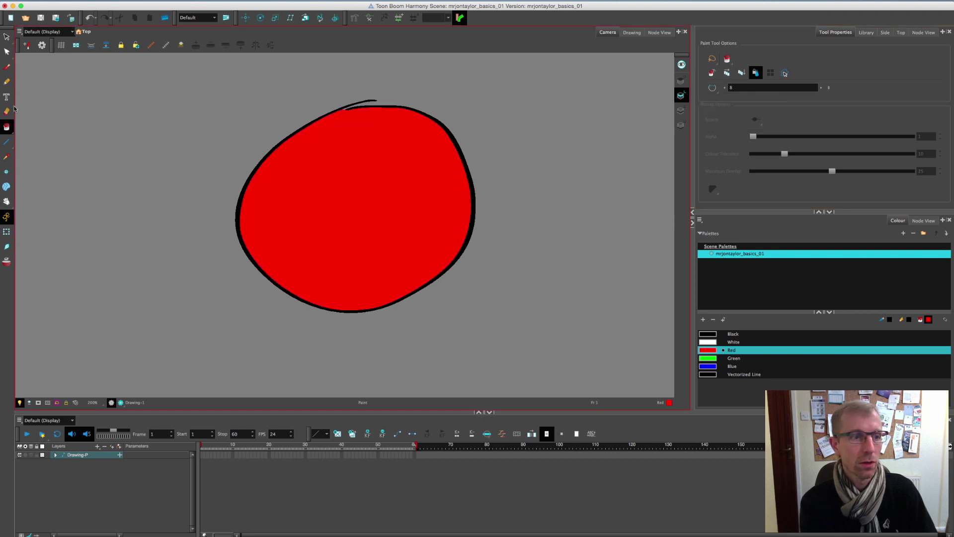
Step: Select the circle with the Transform tool and add a keyframe to its peg at frame 1
{"action": "key", "text": "shift+t"}
{"action": "left_click", "coordinate": [455, 252]}
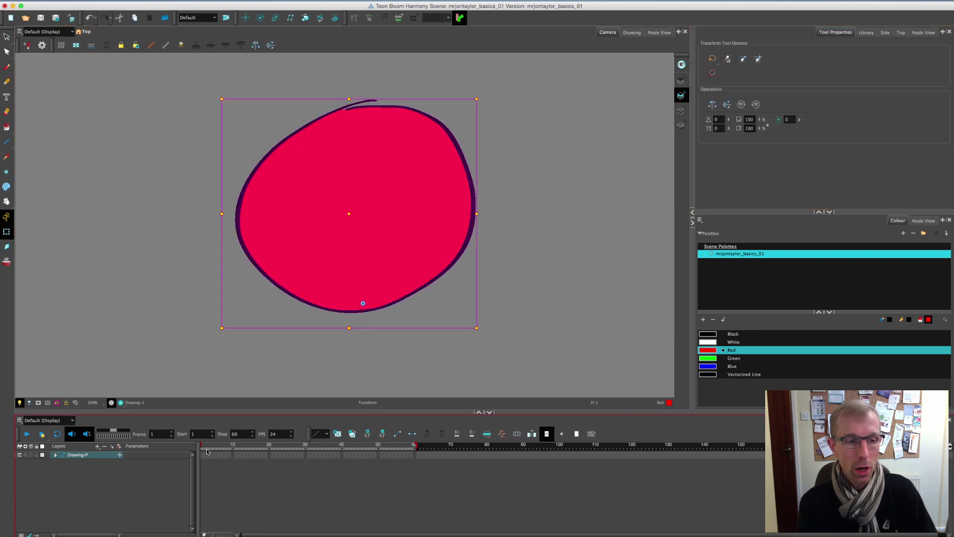
{"action": "left_click_drag", "start_coordinate": [252, 534], "coordinate": [243, 534]}
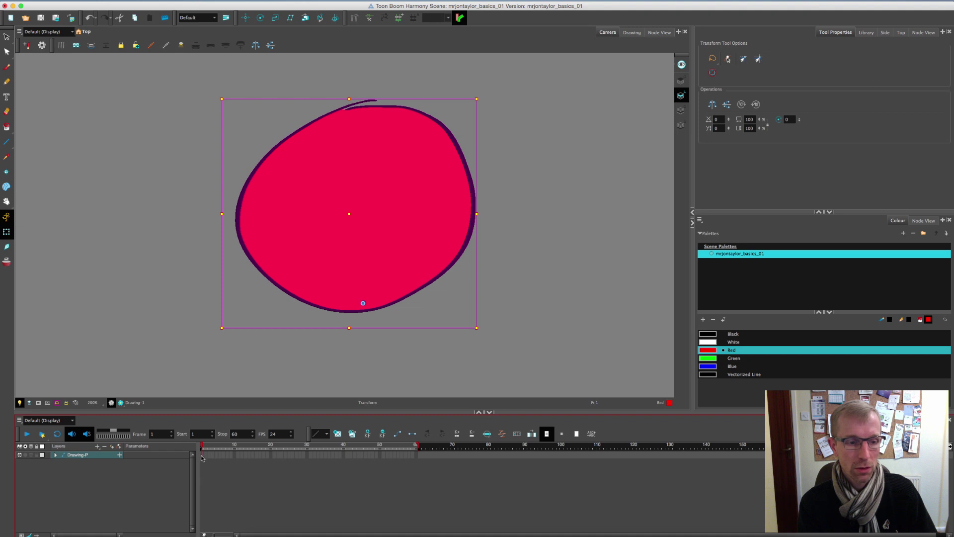
{"action": "left_click", "coordinate": [202, 455]}
{"action": "key", "text": "F6"}
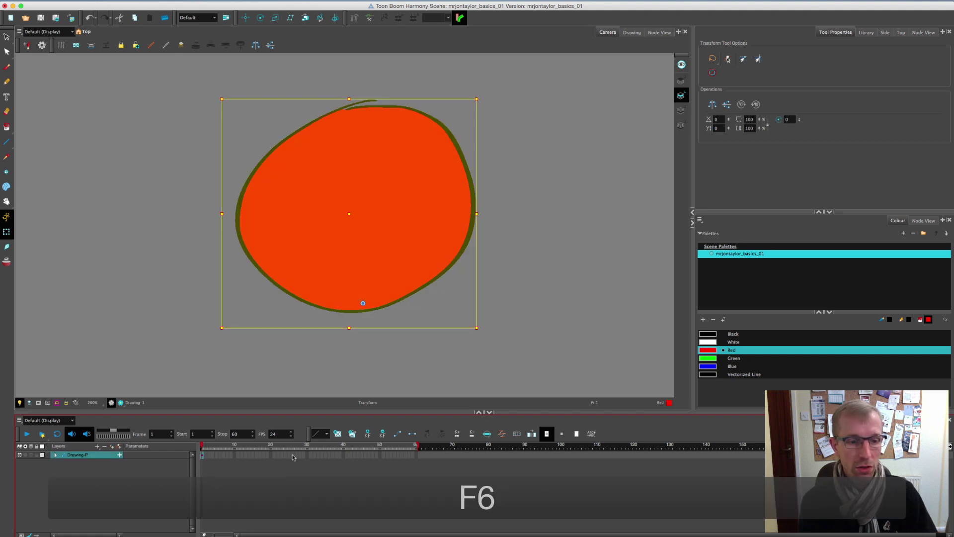
Step: Add a keyframe at frame 30 and extend the drawing's exposure to that frame
{"action": "left_click", "coordinate": [307, 456]}
{"action": "key", "text": "F6"}
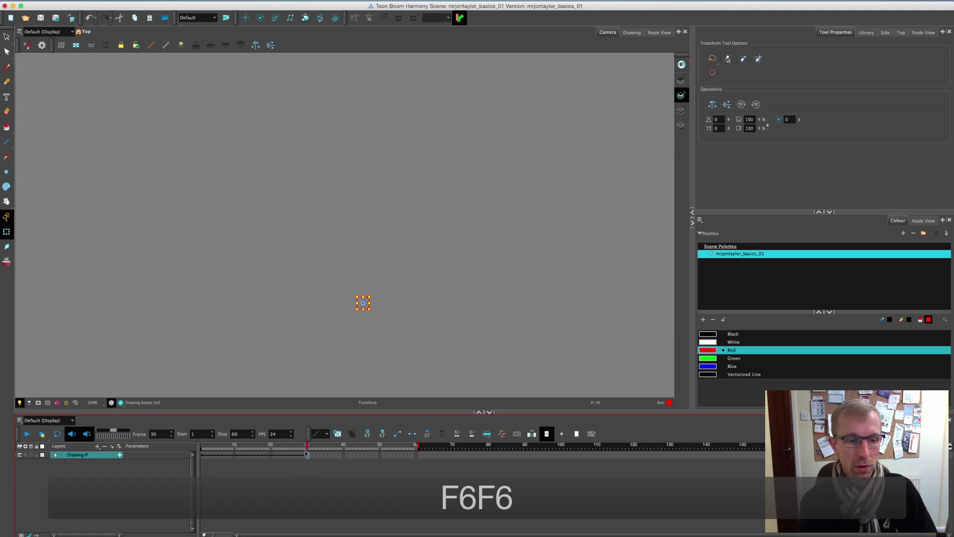
{"action": "key", "text": "F5"}
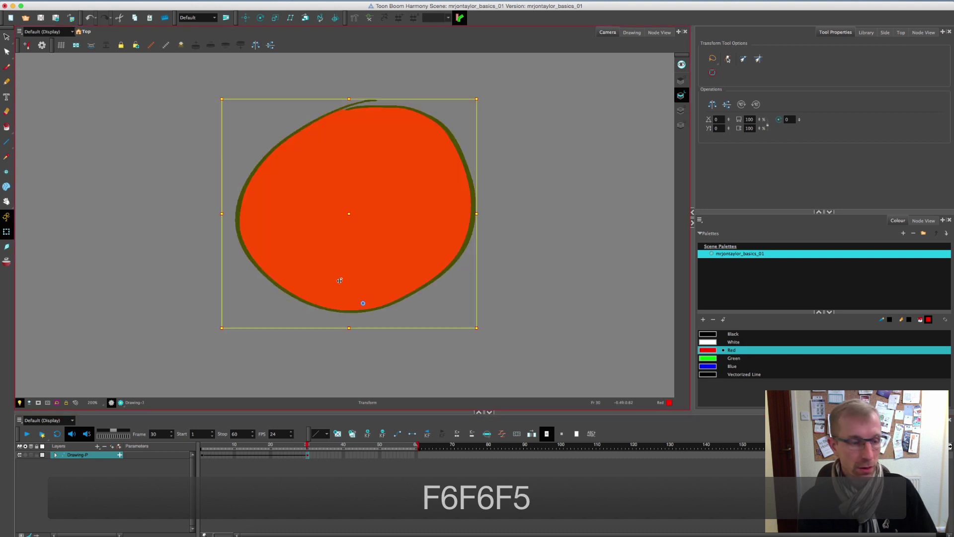
Step: Move the circle horizontally to the right at frame 30 and scrub the Timeline to preview the motion
{"action": "left_click_drag", "start_coordinate": [341, 279], "coordinate": [405, 279]}
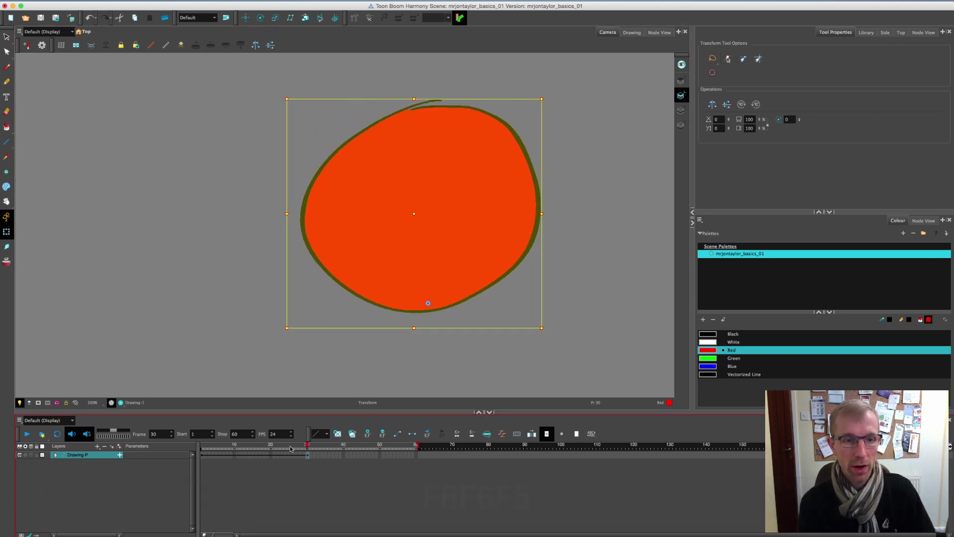
{"action": "left_click", "coordinate": [263, 448]}
{"action": "mouse_move", "coordinate": [264, 449]}
{"action": "left_mouse_down"}
{"action": "mouse_move", "coordinate": [203, 450]}
{"action": "mouse_move", "coordinate": [300, 449]}
{"action": "mouse_move", "coordinate": [204, 451]}
{"action": "mouse_move", "coordinate": [223, 450]}
{"action": "left_mouse_up"}
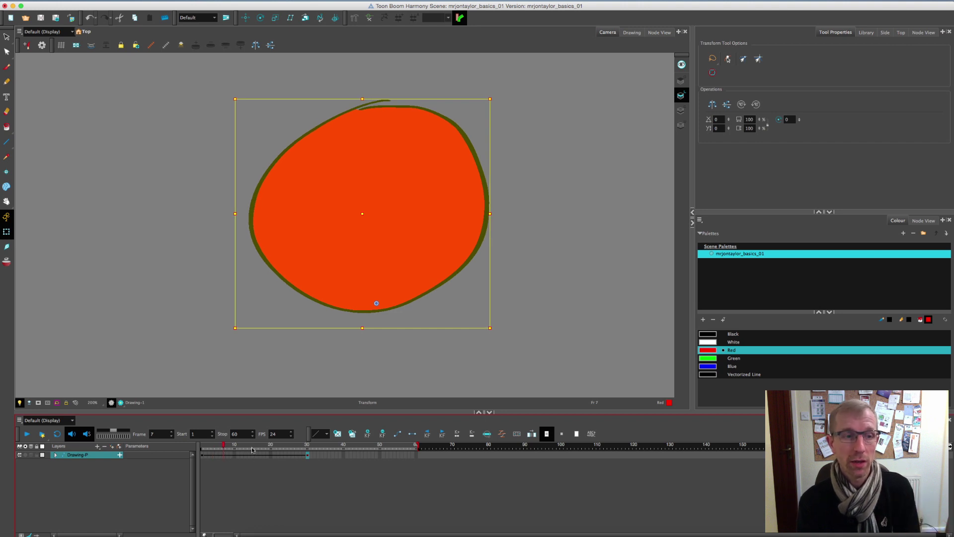
Step: Review the keyframe settings in the General preferences again and close the dialog
{"action": "left_click", "coordinate": [84, 1]}
{"action": "left_click", "coordinate": [59, 19]}
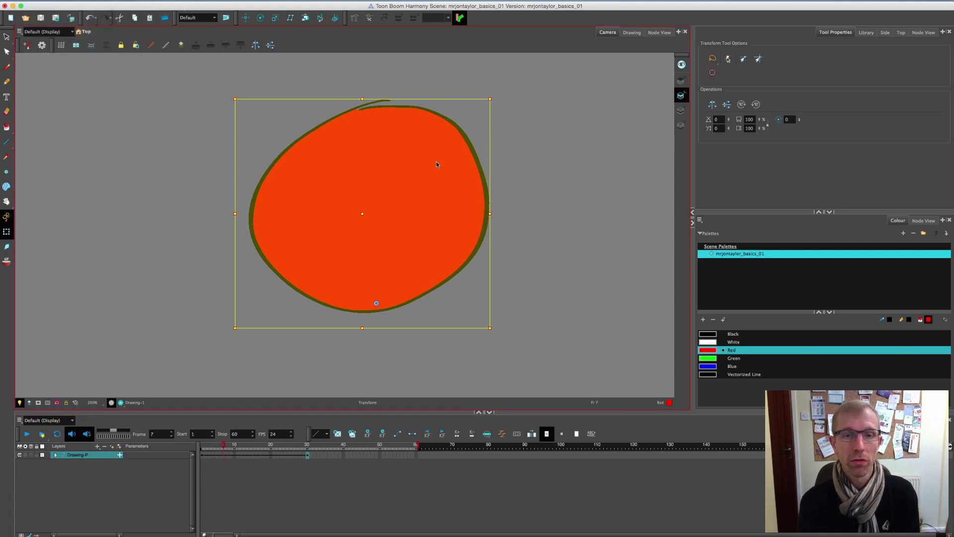
{"action": "left_click", "coordinate": [325, 125]}
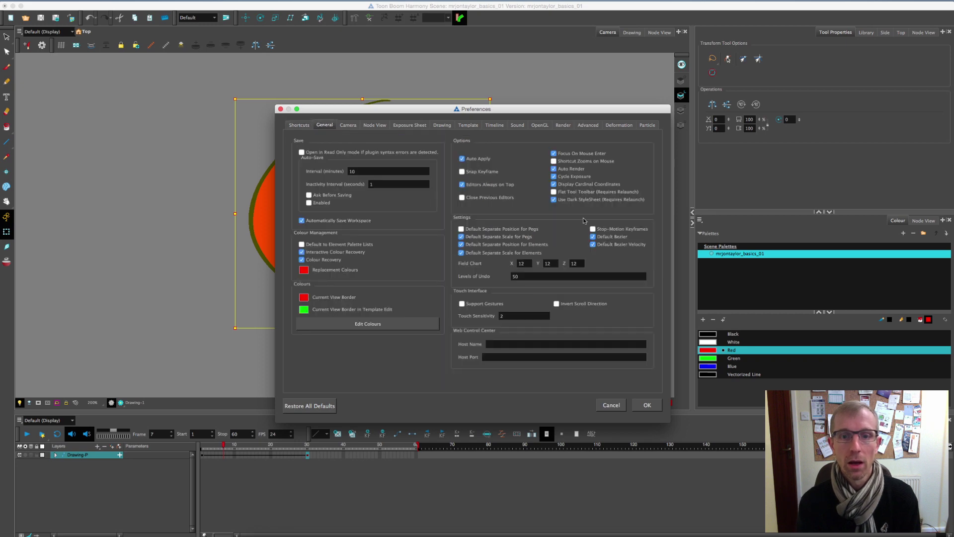
{"action": "left_click", "coordinate": [647, 405]}
Step: Undo the last two changes and extend the drawing's exposure to frame 56
{"action": "key", "text": "super+z"}
{"action": "key", "text": "super+z"}
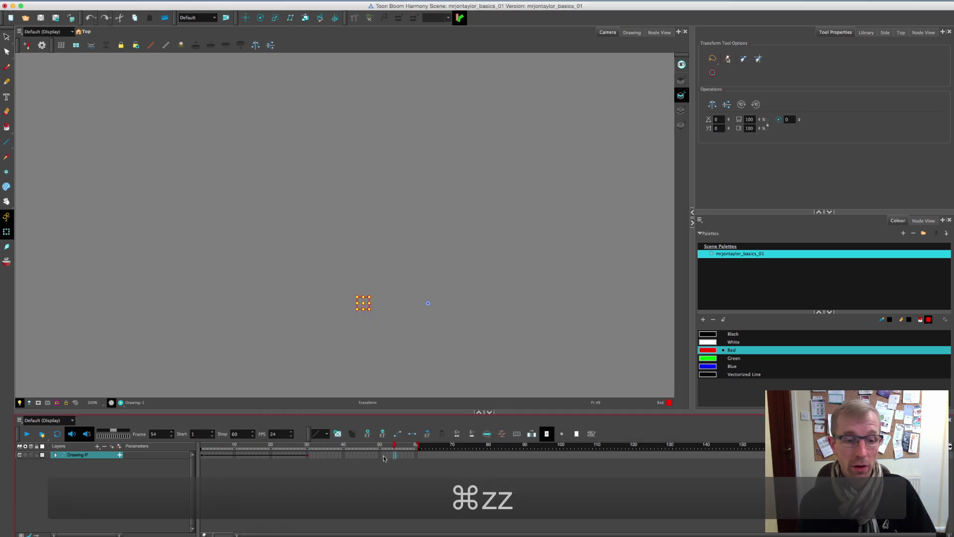
{"action": "left_click", "coordinate": [402, 455]}
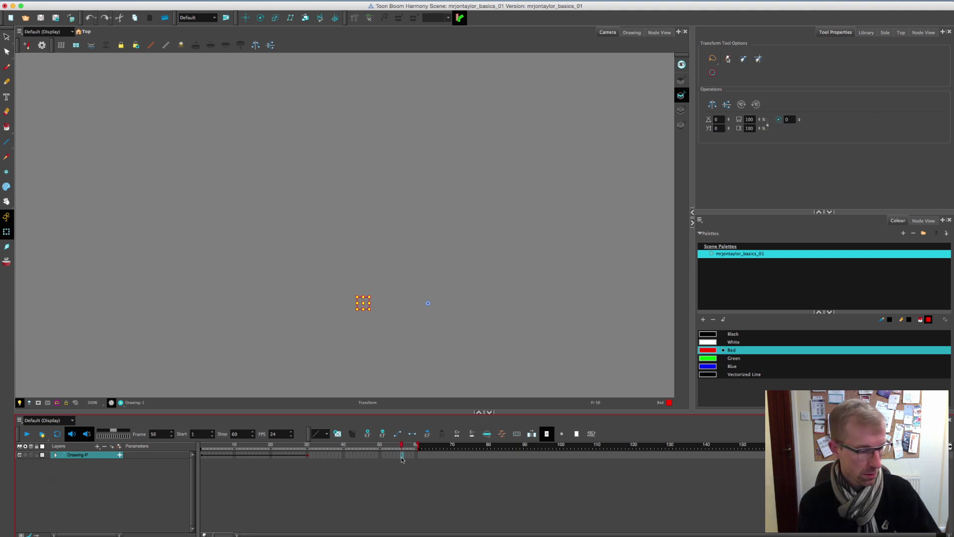
{"action": "key", "text": "F5"}
Step: Check the circle at frame 50 and add a keyframe on the peg at frame 55
{"action": "left_click", "coordinate": [381, 456]}
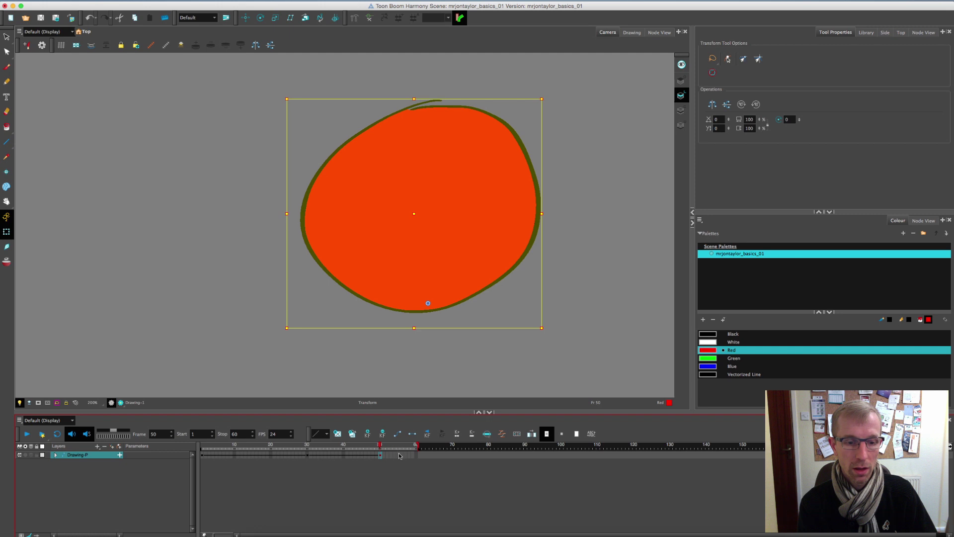
{"action": "left_click", "coordinate": [398, 455]}
{"action": "left_click", "coordinate": [367, 433]}
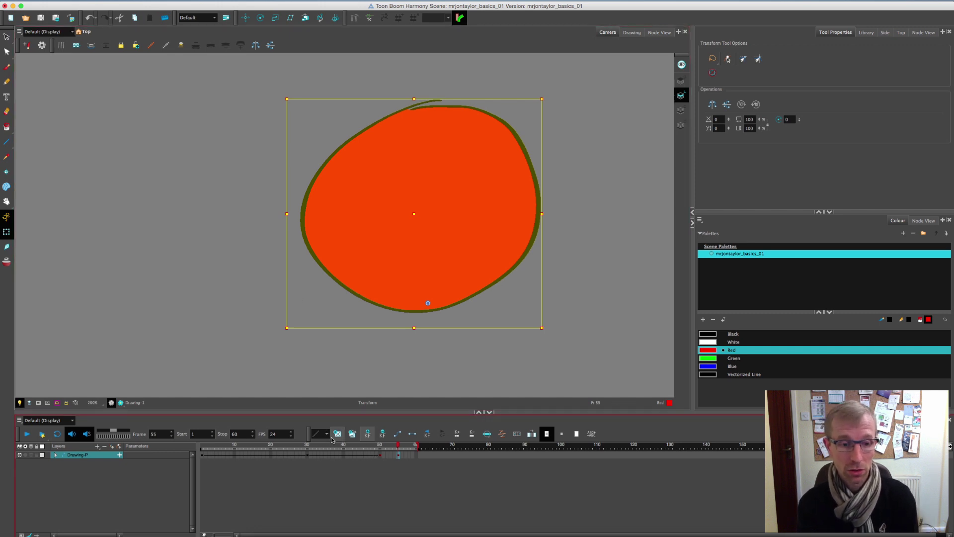
Step: Go to frame 40 in the Timeline and deselect the circle
{"action": "left_click", "coordinate": [342, 455]}
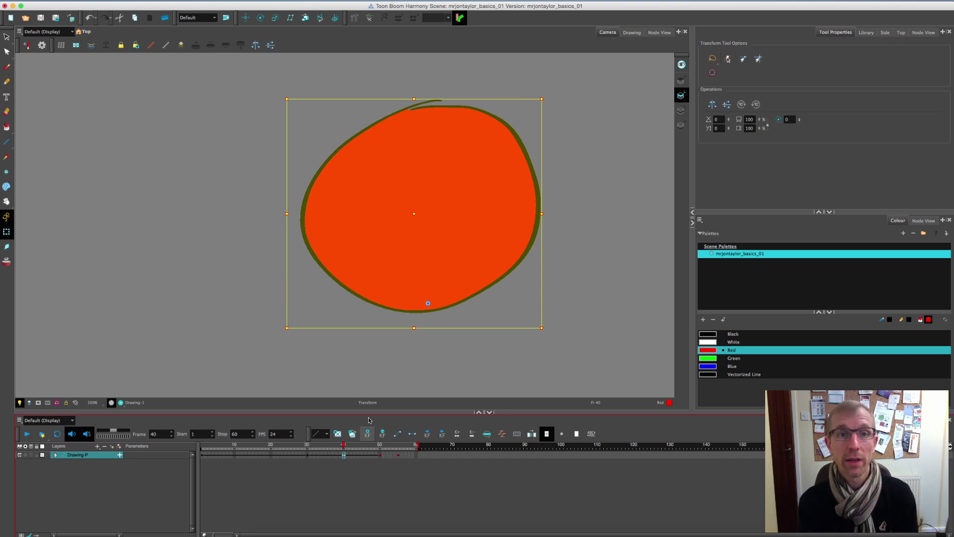
{"action": "left_click", "coordinate": [348, 201]}
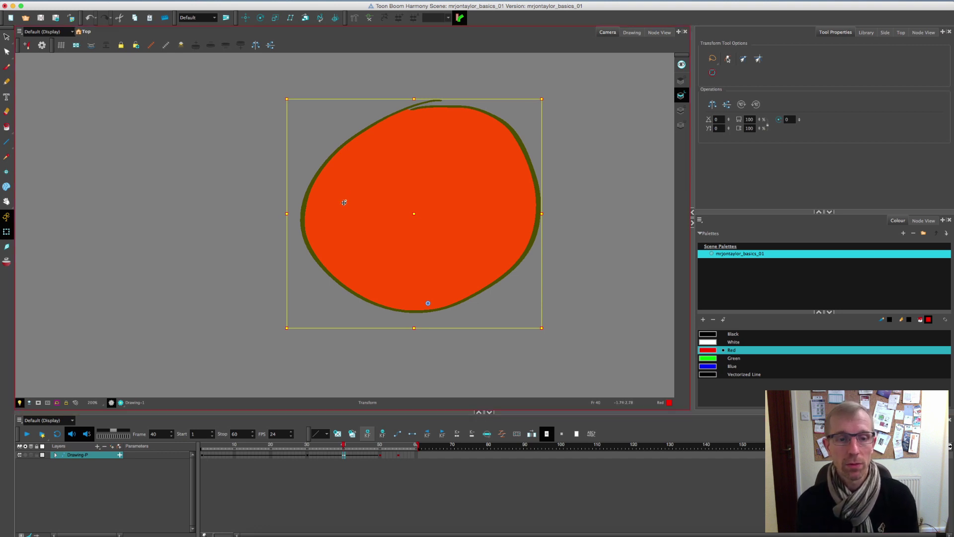
{"action": "key", "text": "Escape"}
Step: Enable the Node View preference that opens the editor when a node is double-clicked
{"action": "left_click", "coordinate": [45, 0]}
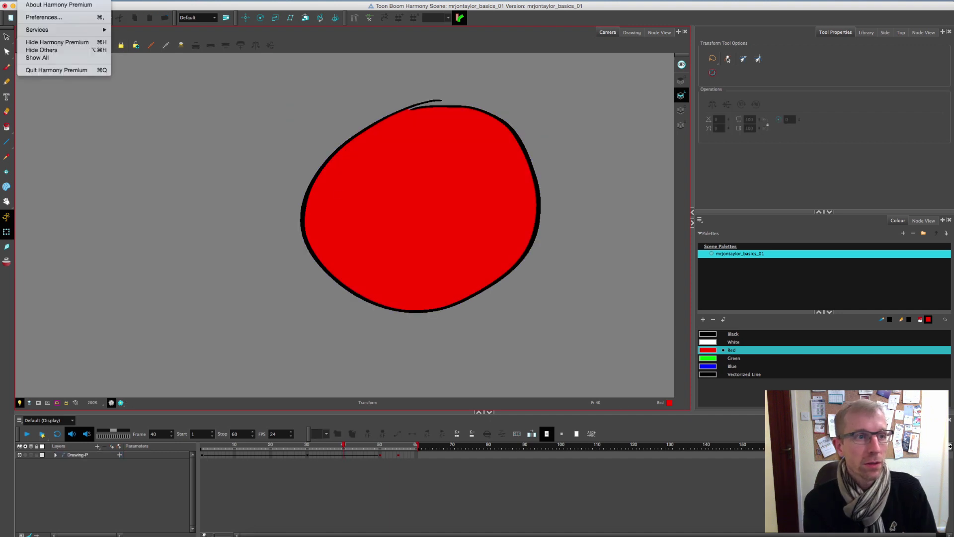
{"action": "left_click", "coordinate": [48, 19]}
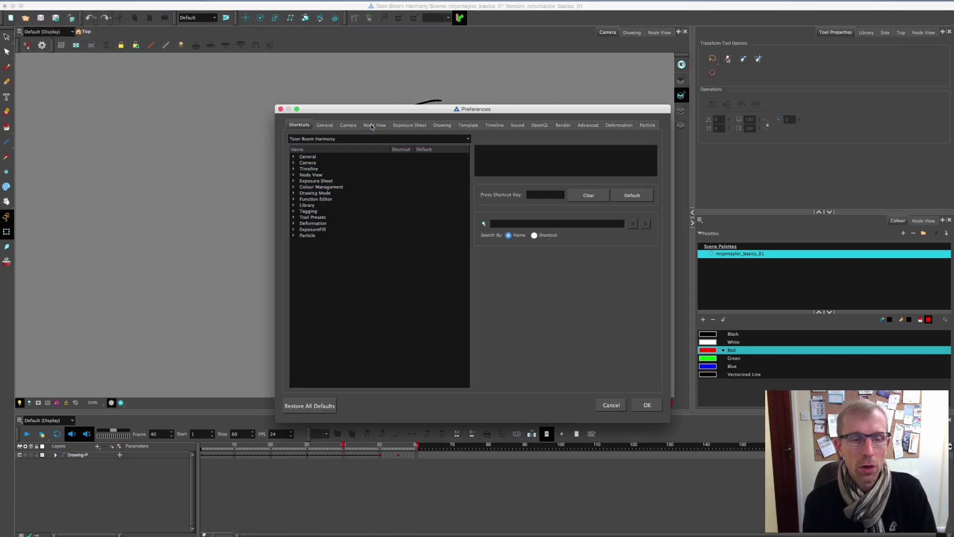
{"action": "left_click", "coordinate": [372, 126]}
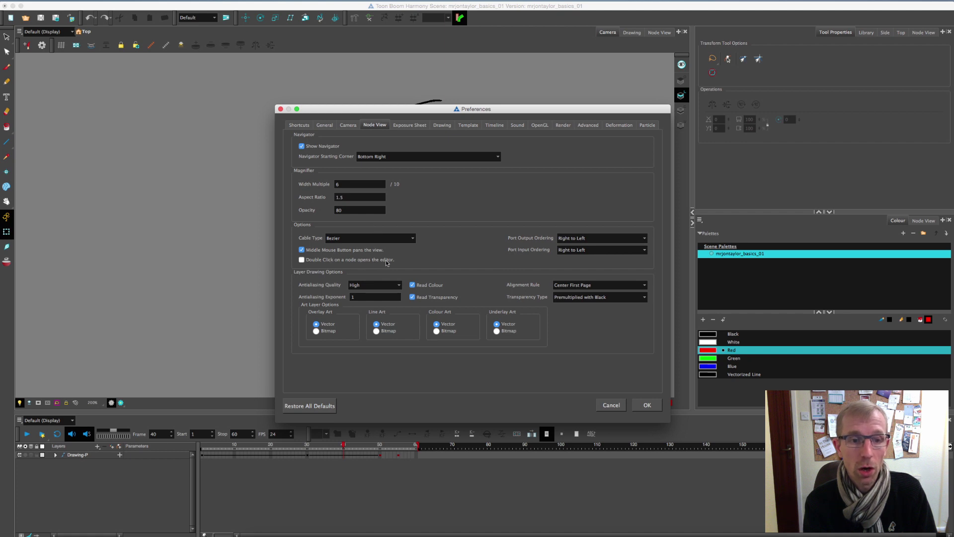
{"action": "left_click", "coordinate": [302, 261]}
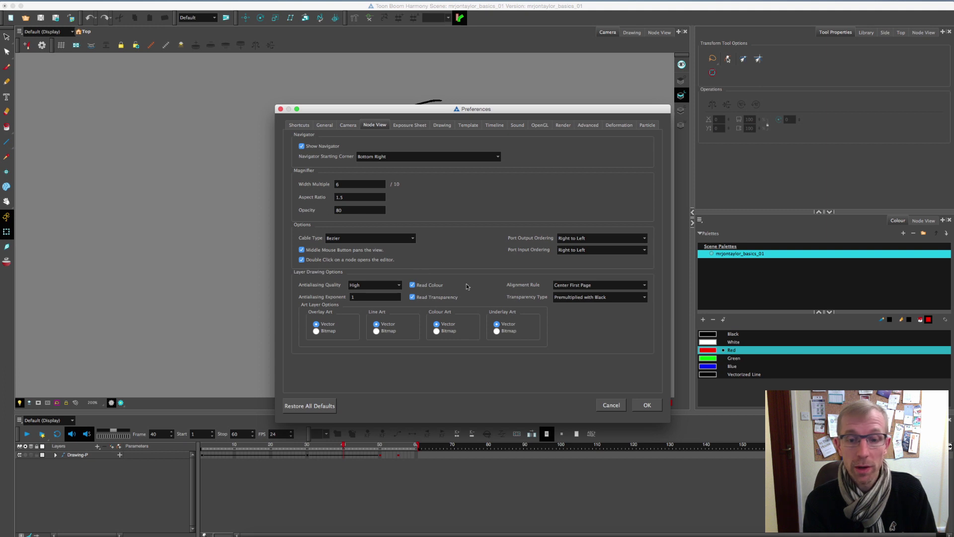
{"action": "left_click", "coordinate": [645, 406]}
Step: Place the Drawing-P peg above the Drawing node in the Node View, checking its Layer Properties, and deselect it
{"action": "left_click", "coordinate": [659, 33]}
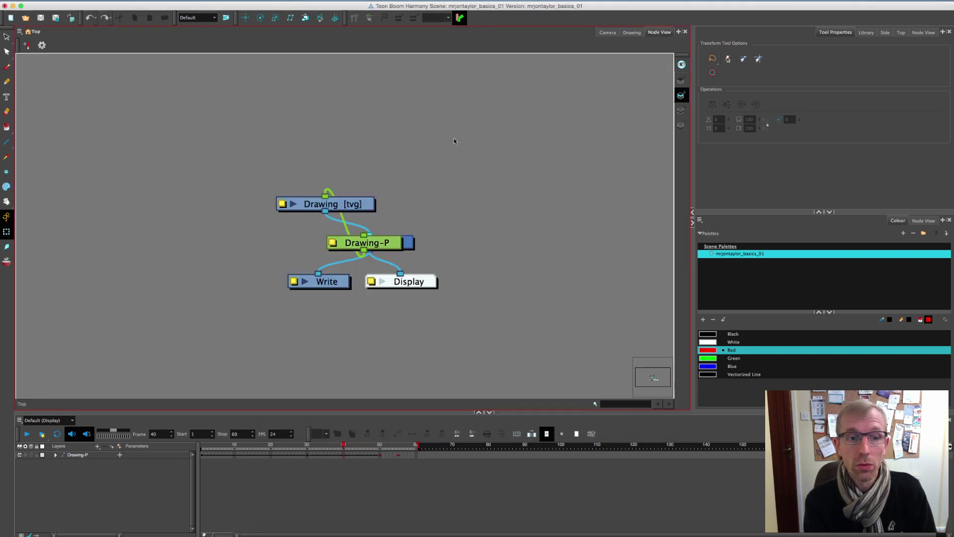
{"action": "mouse_move", "coordinate": [376, 244]}
{"action": "left_mouse_down"}
{"action": "mouse_move", "coordinate": [451, 147]}
{"action": "mouse_move", "coordinate": [433, 147]}
{"action": "left_mouse_up"}
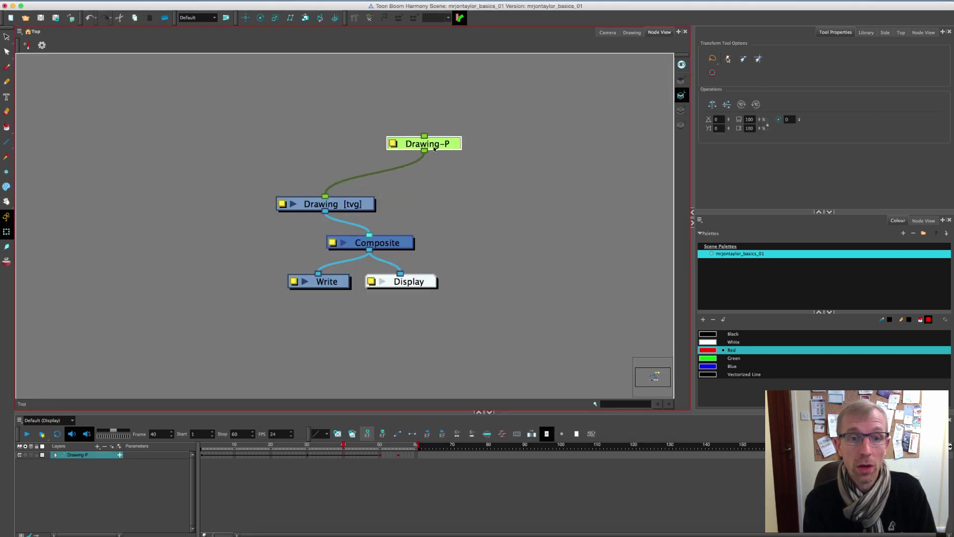
{"action": "double_click", "coordinate": [437, 148]}
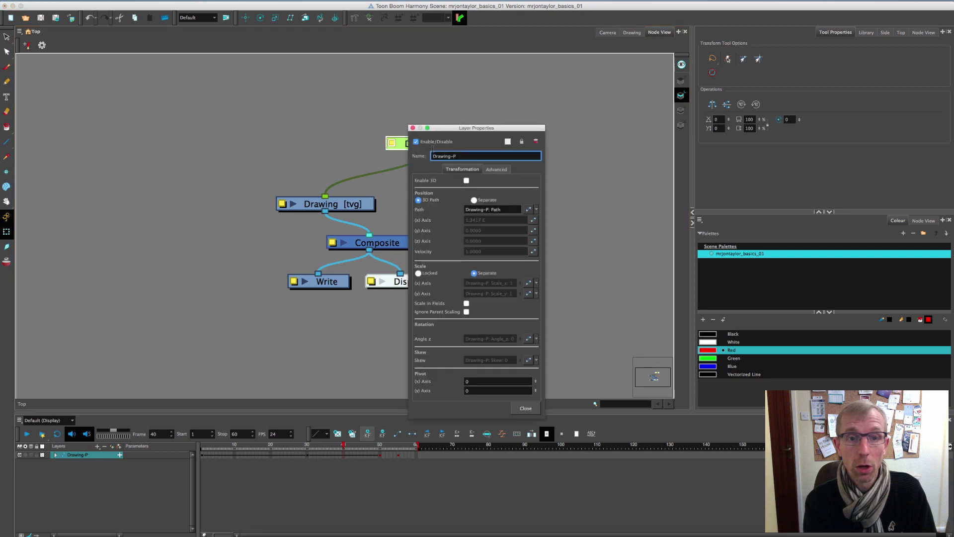
{"action": "left_click", "coordinate": [413, 129]}
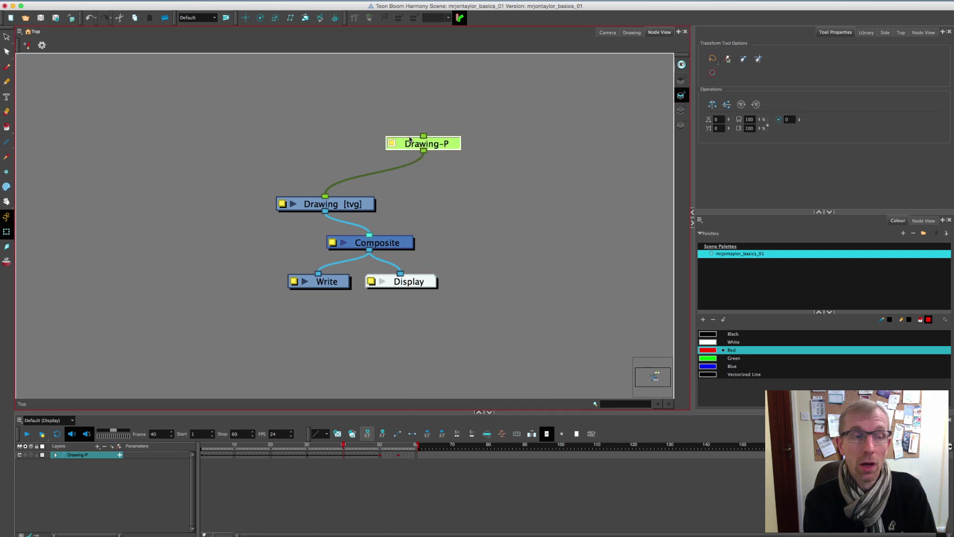
{"action": "left_click_drag", "start_coordinate": [457, 145], "coordinate": [446, 144]}
{"action": "left_click", "coordinate": [477, 124]}
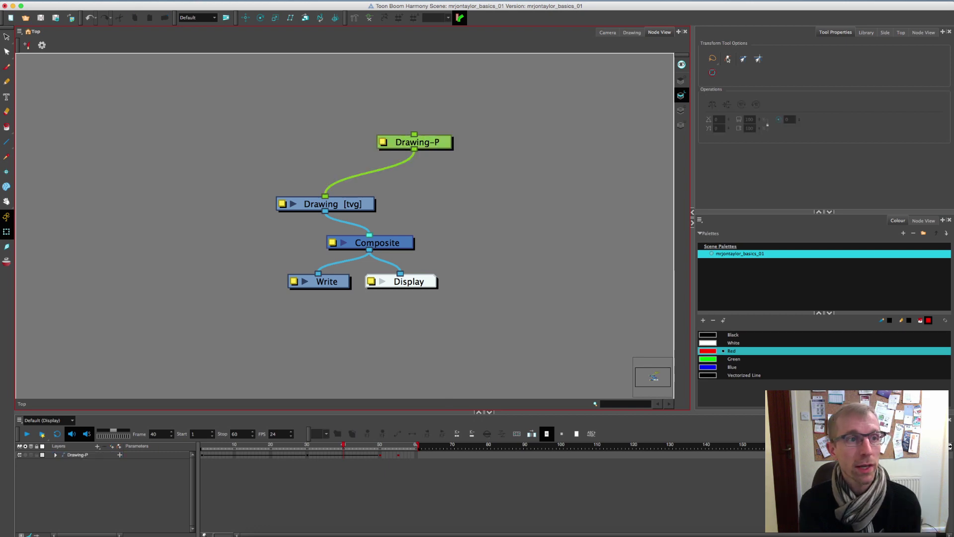
Step: Review the Advanced preferences, close the dialog and return to the Camera view
{"action": "left_click", "coordinate": [123, 64]}
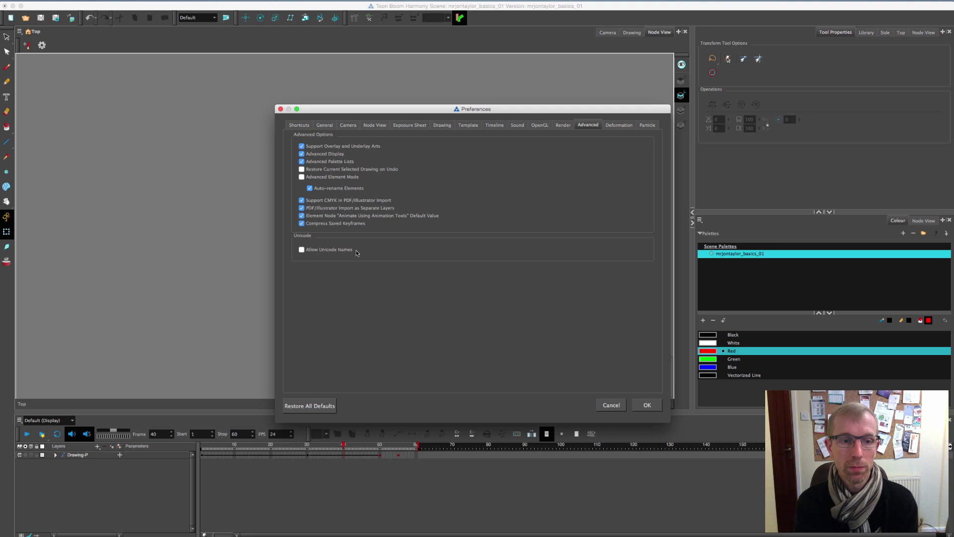
{"action": "left_click", "coordinate": [648, 405]}
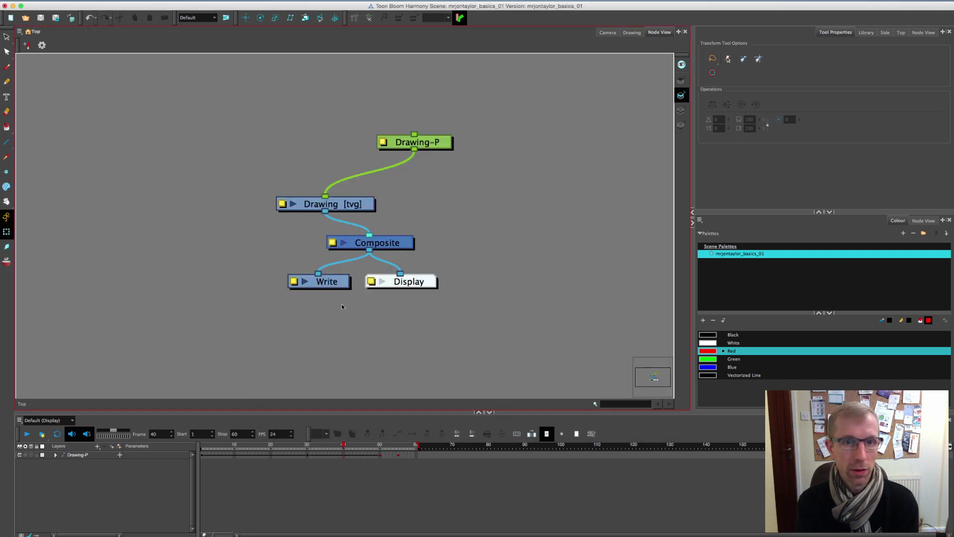
{"action": "left_click", "coordinate": [607, 32]}
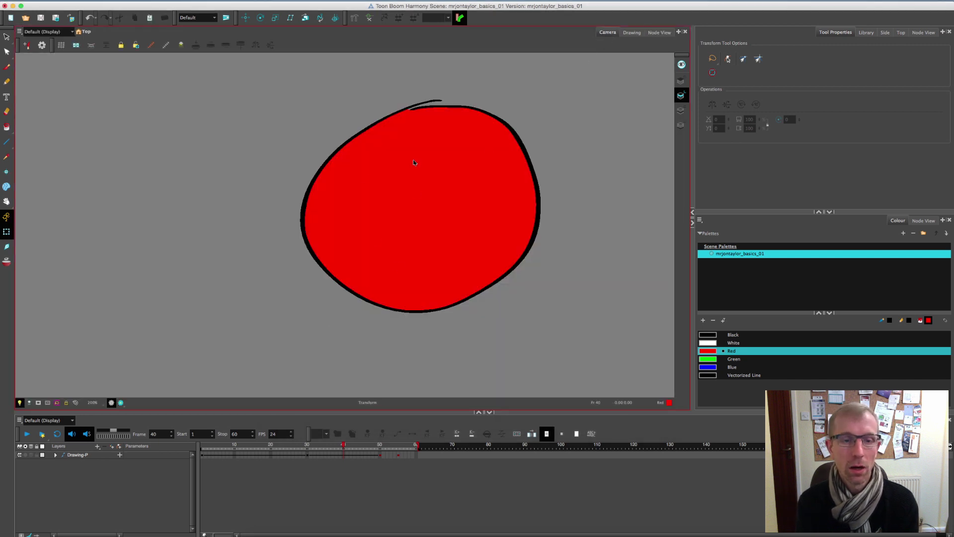
Step: Expand the Drawing-P peg in the Timeline and delete the keyframes from frames 1 to 55 on the peg and its drawing
{"action": "left_click", "coordinate": [120, 458]}
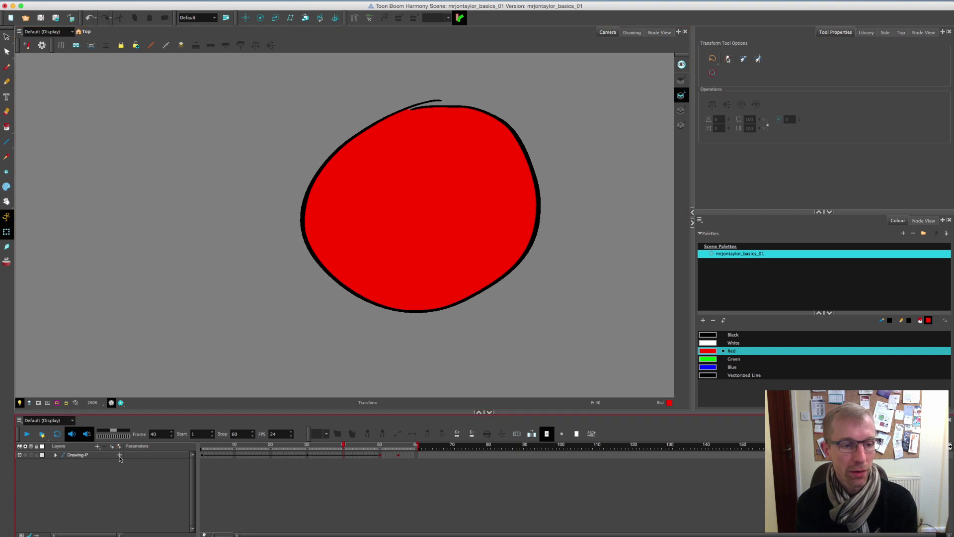
{"action": "left_click", "coordinate": [56, 456]}
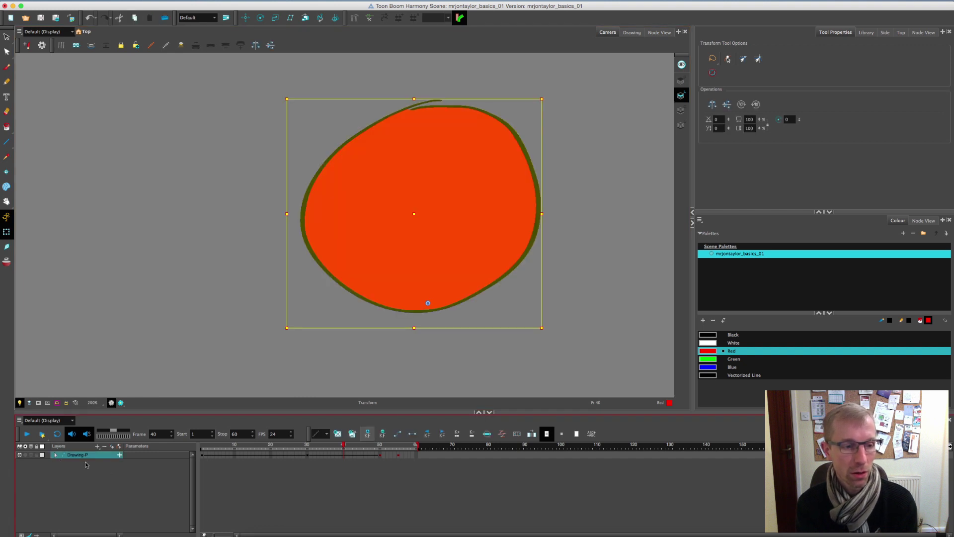
{"action": "left_click", "coordinate": [55, 456]}
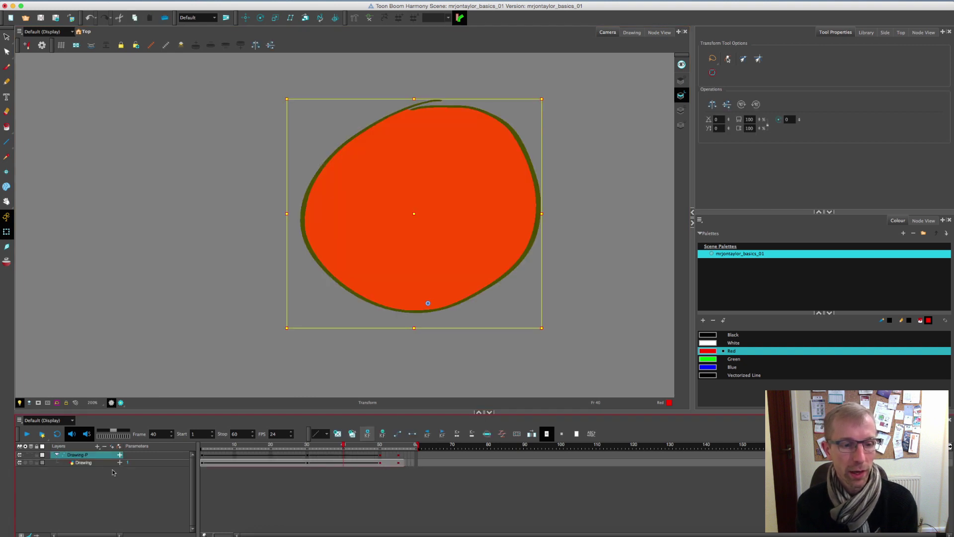
{"action": "left_click", "coordinate": [400, 454]}
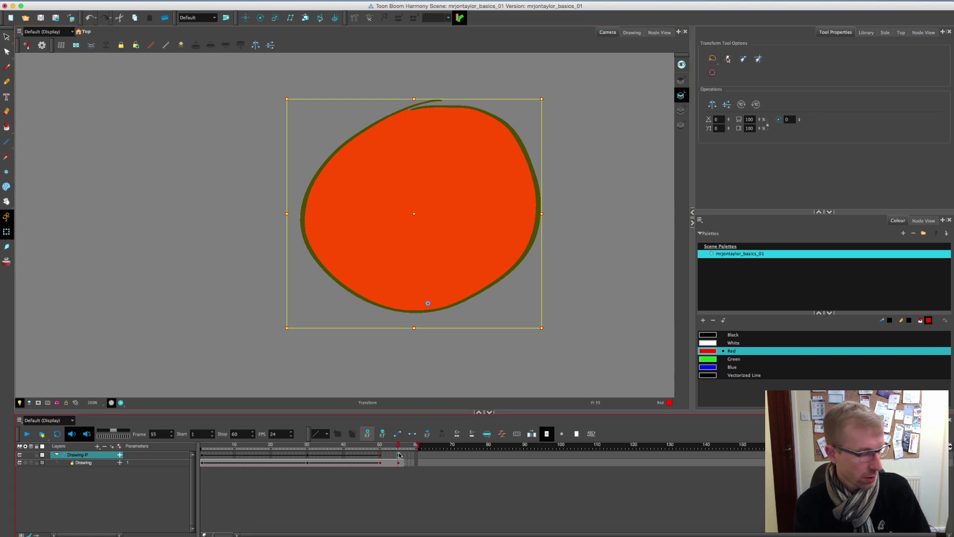
{"action": "left_click_drag", "start_coordinate": [205, 463], "coordinate": [400, 463]}
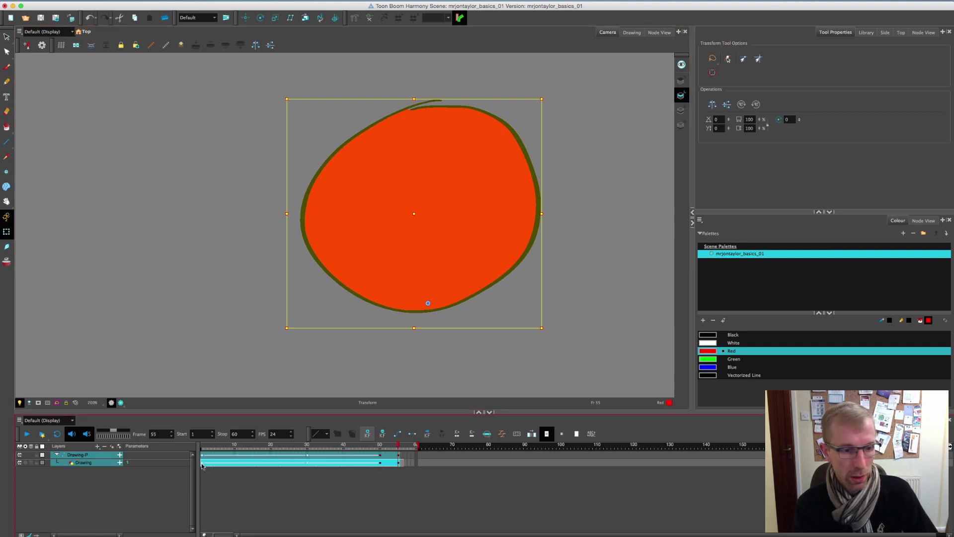
Step: Animate the Drawing layer directly by repositioning the circle at frames 35 and 46
{"action": "left_click", "coordinate": [325, 463]}
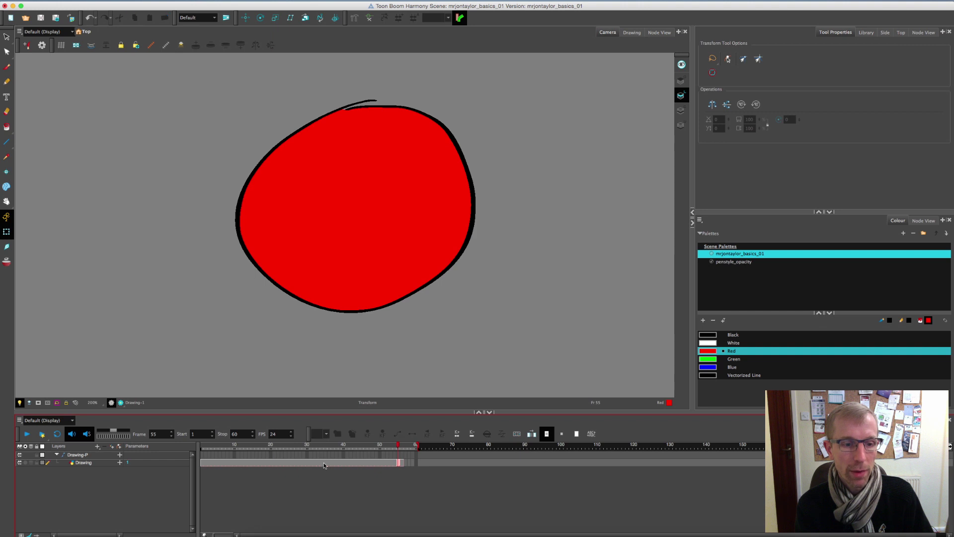
{"action": "left_click", "coordinate": [374, 250]}
{"action": "left_click_drag", "start_coordinate": [374, 250], "coordinate": [441, 265]}
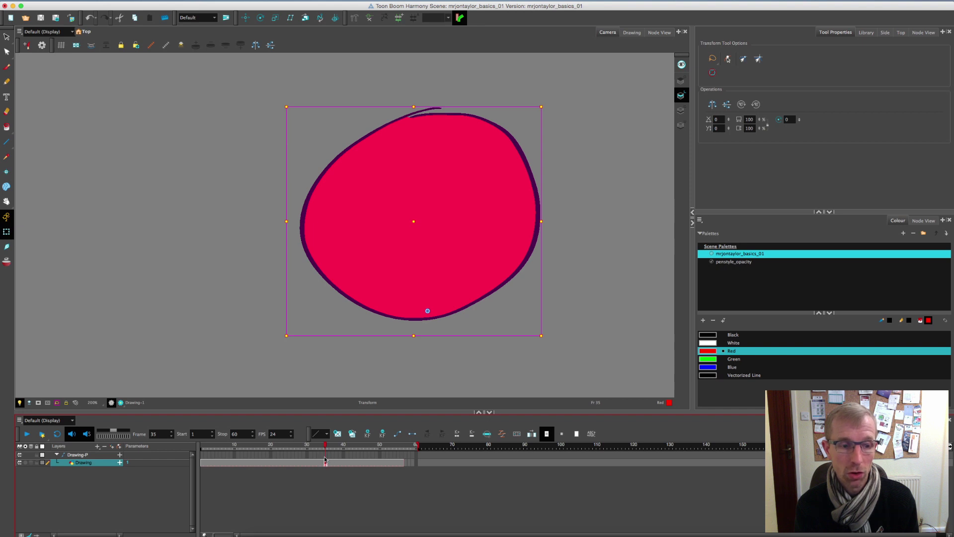
{"action": "left_click", "coordinate": [366, 462]}
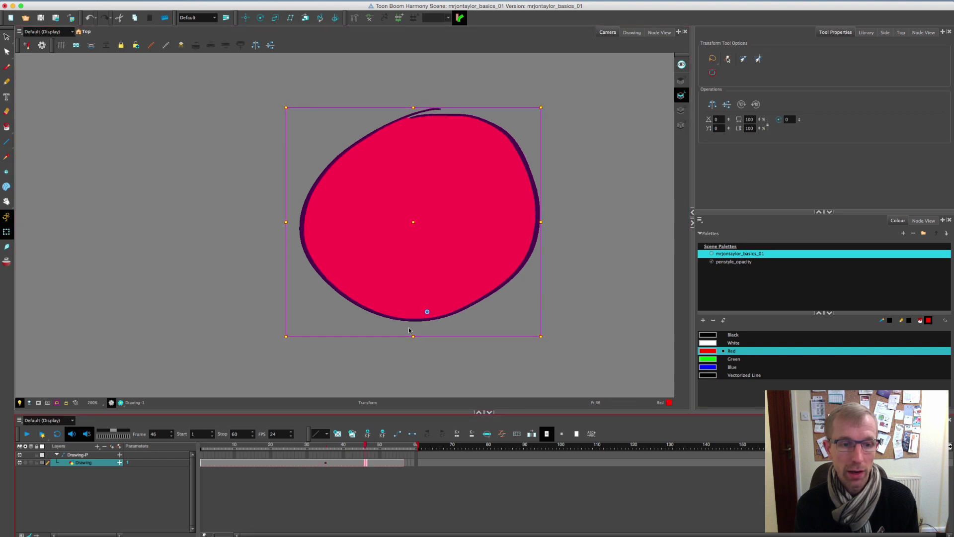
{"action": "left_click_drag", "start_coordinate": [408, 327], "coordinate": [313, 294]}
Step: Animate the Drawing-P peg by repositioning the circle at frames 33, 42 and 52, and compare the peg and drawing keyframes
{"action": "left_click", "coordinate": [351, 454]}
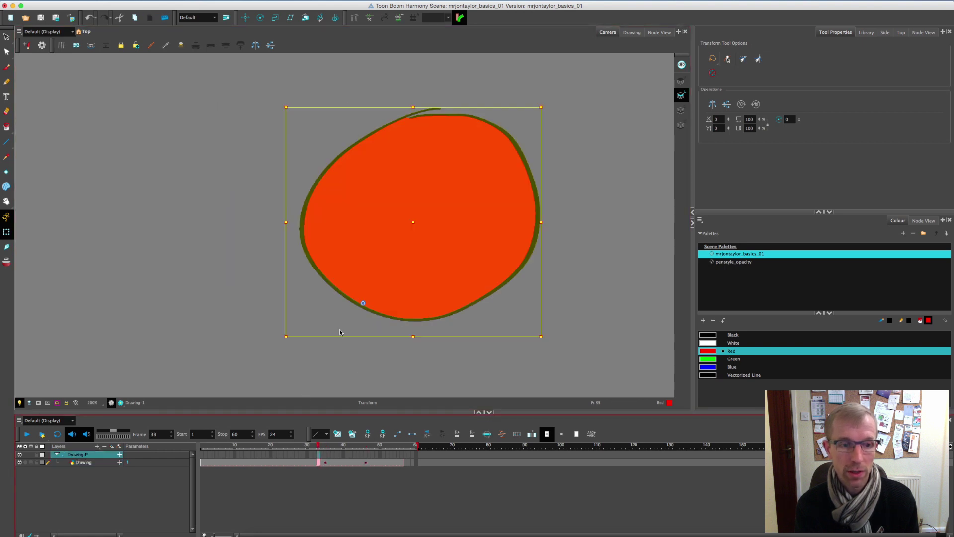
{"action": "left_click_drag", "start_coordinate": [412, 292], "coordinate": [382, 259]}
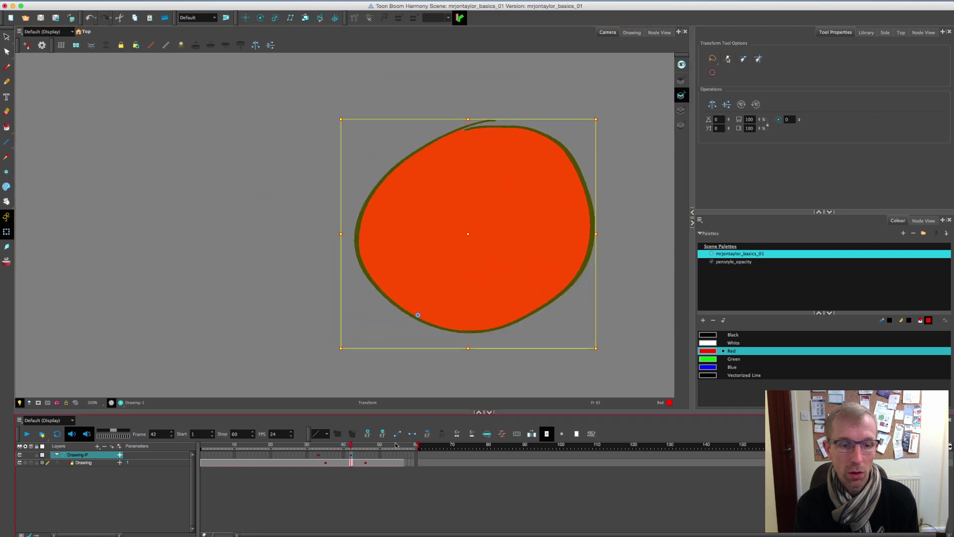
{"action": "left_click", "coordinate": [387, 454]}
{"action": "left_click_drag", "start_coordinate": [443, 300], "coordinate": [378, 291]}
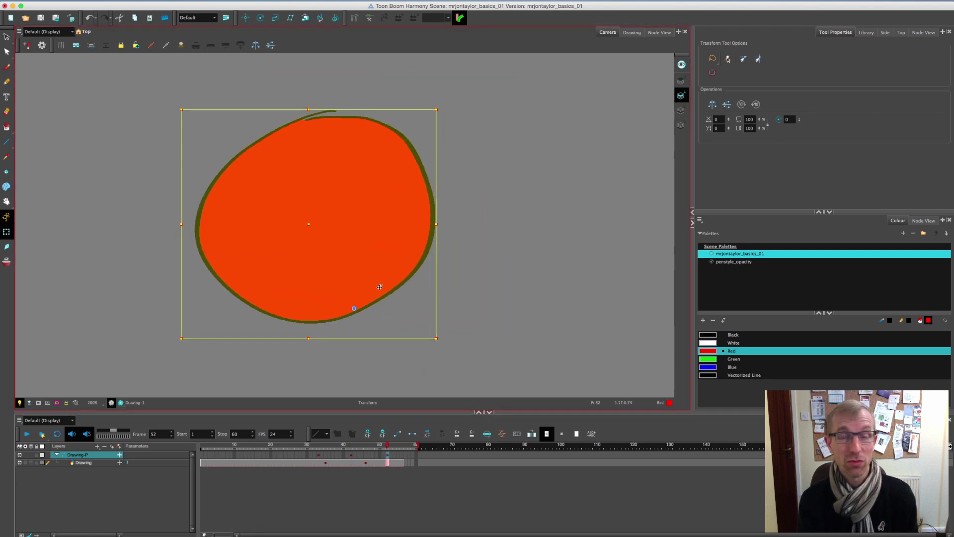
{"action": "left_click", "coordinate": [325, 453]}
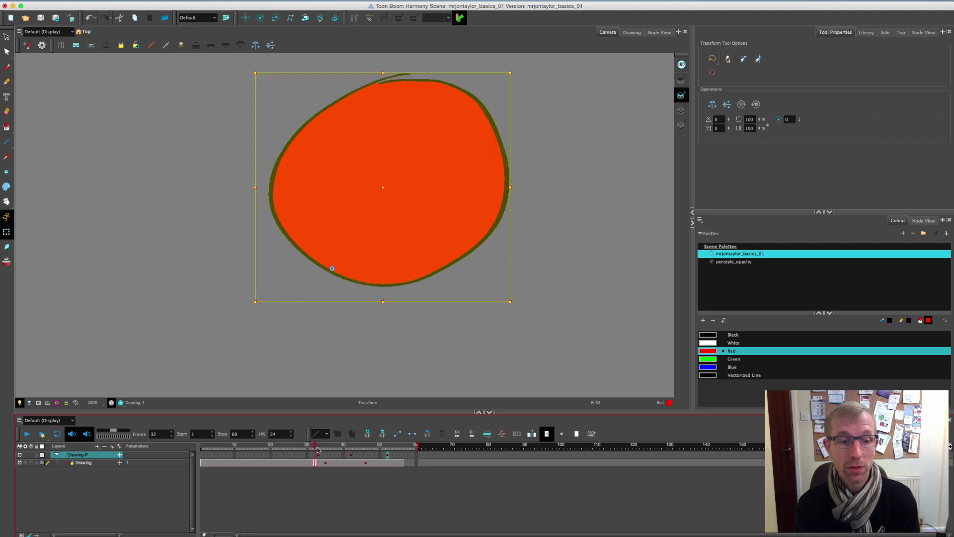
{"action": "mouse_move", "coordinate": [326, 453]}
{"action": "left_mouse_down"}
{"action": "mouse_move", "coordinate": [393, 455]}
{"action": "mouse_move", "coordinate": [323, 459]}
{"action": "mouse_move", "coordinate": [326, 465]}
{"action": "left_mouse_up"}
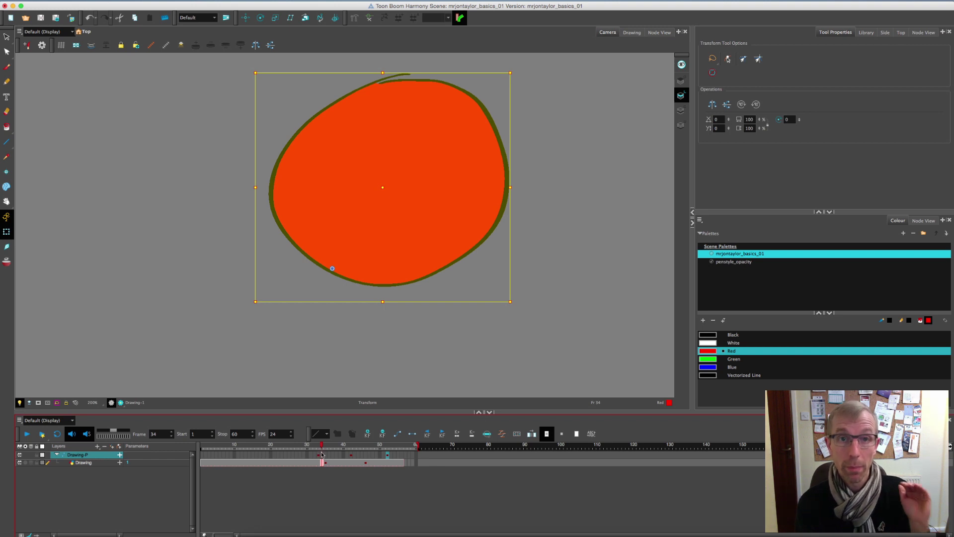
Step: Disable the Advanced preference Element Node "Animate Using Animation Tools" Default Value
{"action": "left_click", "coordinate": [42, 1]}
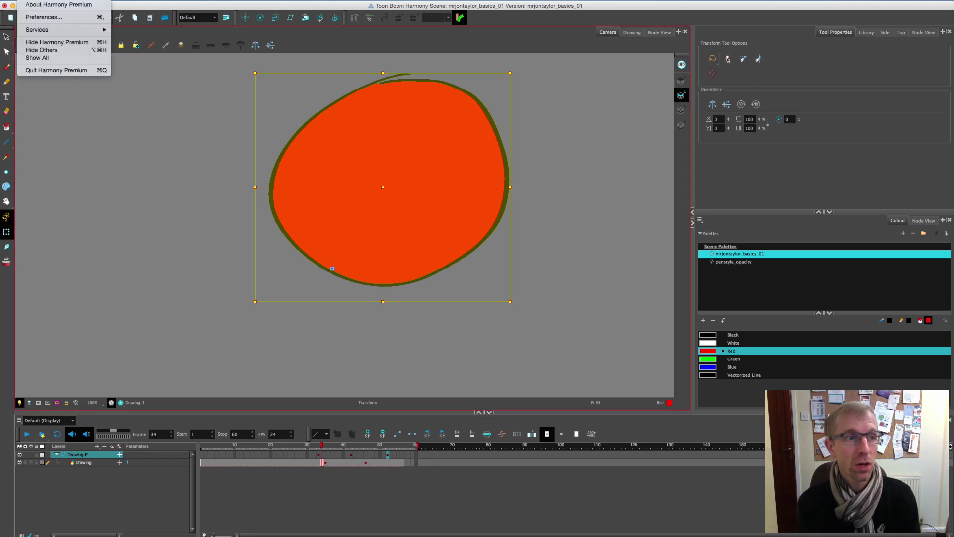
{"action": "left_click", "coordinate": [50, 18]}
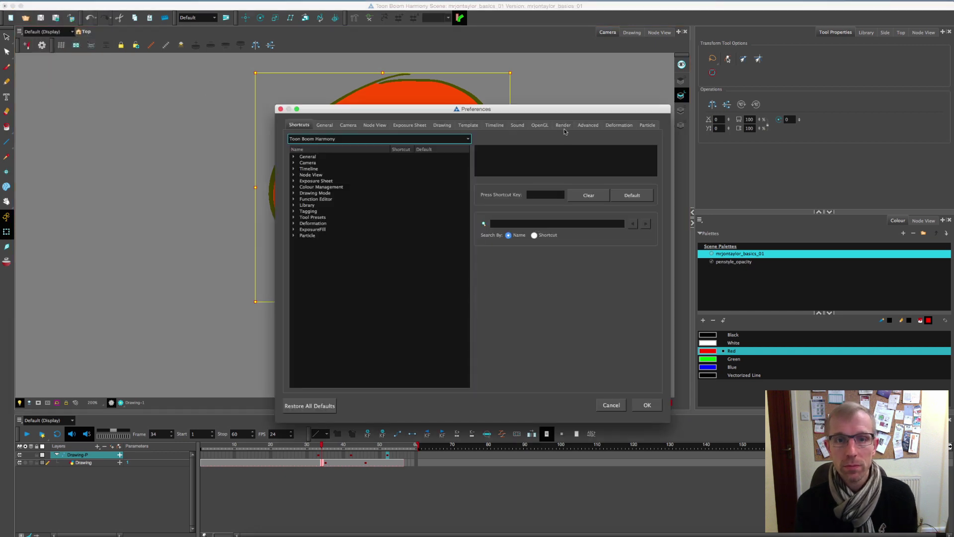
{"action": "left_click", "coordinate": [578, 127]}
{"action": "left_click", "coordinate": [301, 216]}
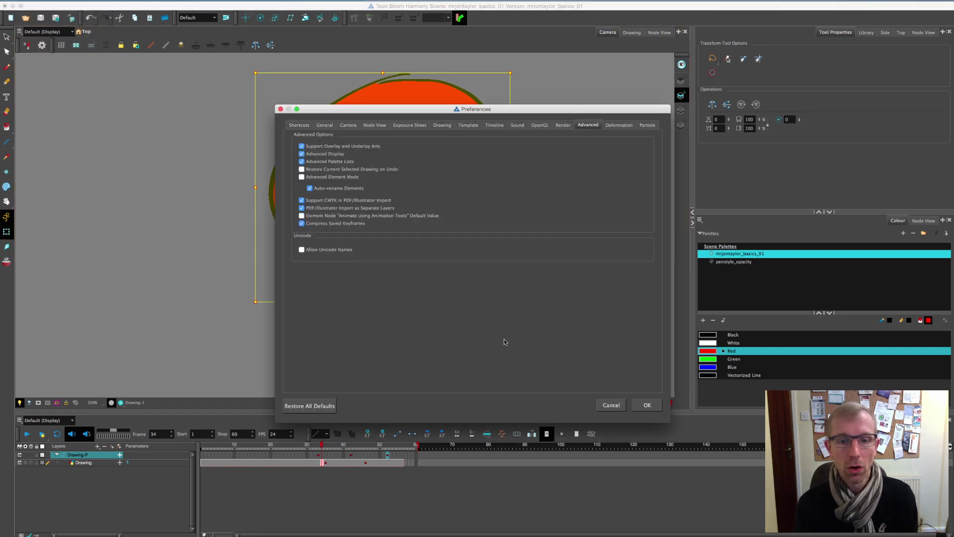
{"action": "left_click", "coordinate": [647, 405]}
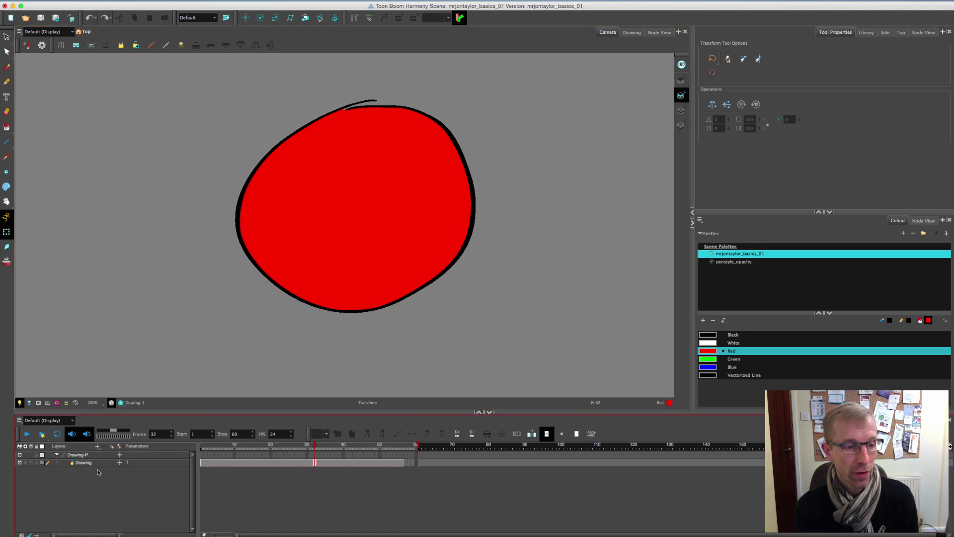
Step: Add a new vector drawing layer named square
{"action": "left_click", "coordinate": [99, 449]}
{"action": "left_click", "coordinate": [101, 475]}
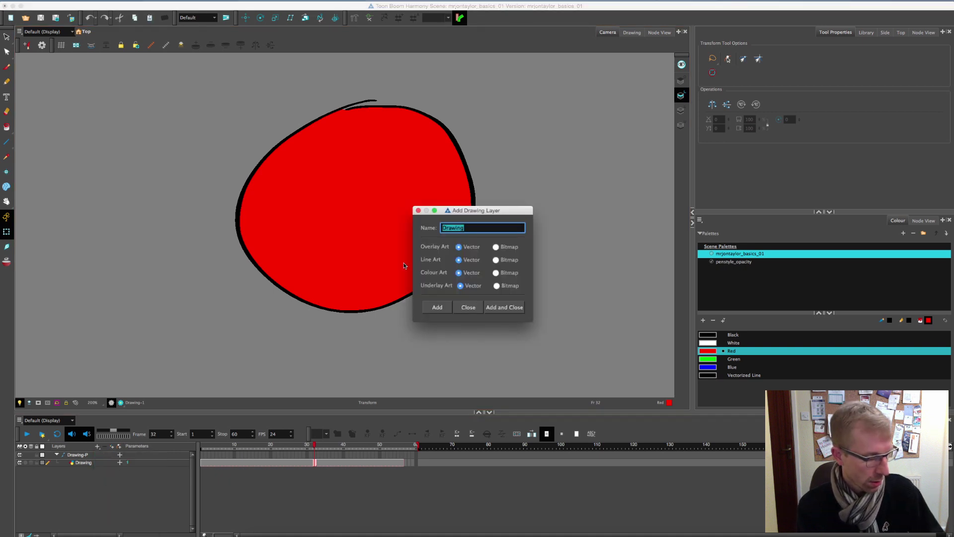
{"action": "type", "text": "square"}
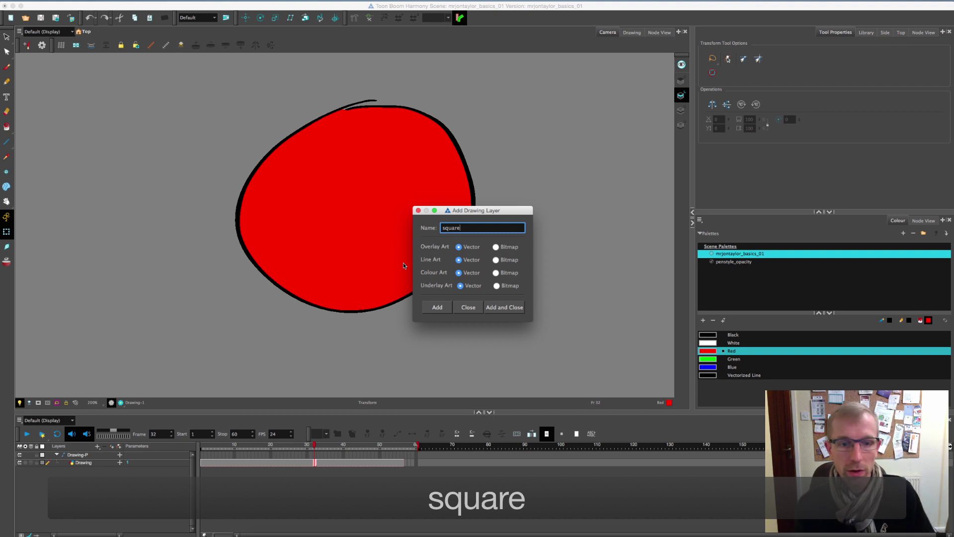
{"action": "left_click", "coordinate": [493, 307]}
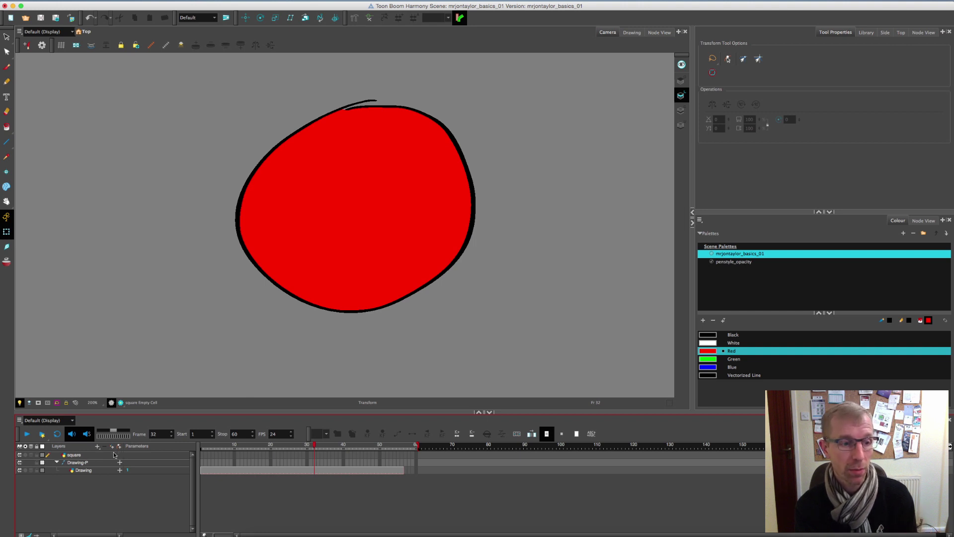
Step: Draw a black square outline beside the circle on the square layer with the Brush tool and fill it with blue
{"action": "left_click", "coordinate": [84, 455]}
{"action": "left_click", "coordinate": [6, 67]}
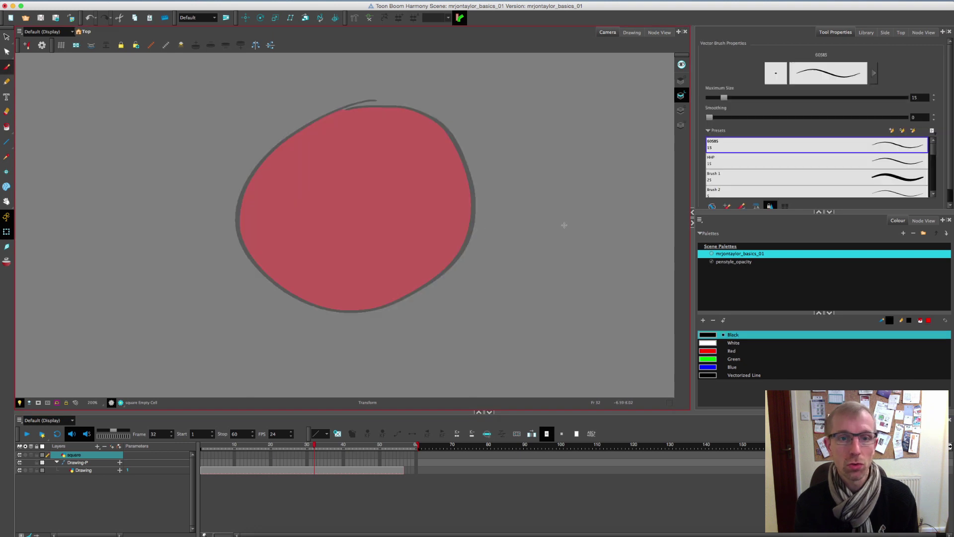
{"action": "mouse_move", "coordinate": [514, 160]}
{"action": "left_mouse_down"}
{"action": "mouse_move", "coordinate": [574, 268]}
{"action": "mouse_move", "coordinate": [621, 268]}
{"action": "mouse_move", "coordinate": [612, 158]}
{"action": "mouse_move", "coordinate": [514, 160]}
{"action": "left_mouse_up"}
{"action": "left_click", "coordinate": [6, 127]}
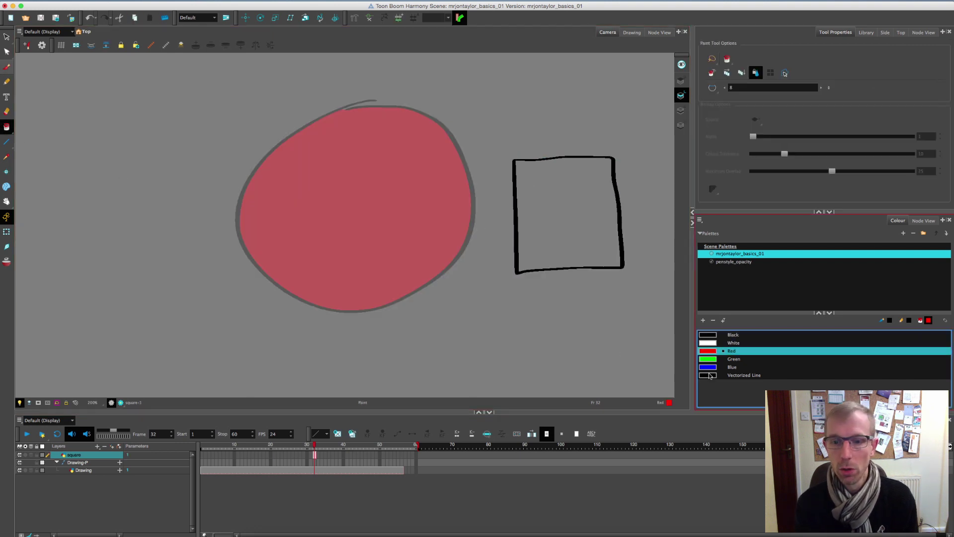
{"action": "left_click", "coordinate": [714, 368]}
{"action": "left_click", "coordinate": [566, 214]}
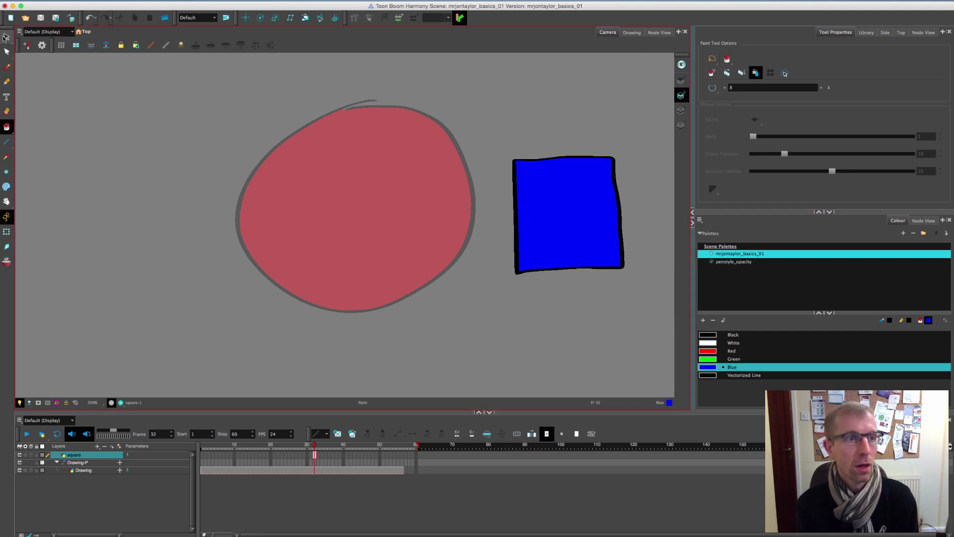
Step: Extend the square drawing's exposure from frame 1 to the last exposed frame of the circle's Drawing layer
{"action": "left_click", "coordinate": [7, 232]}
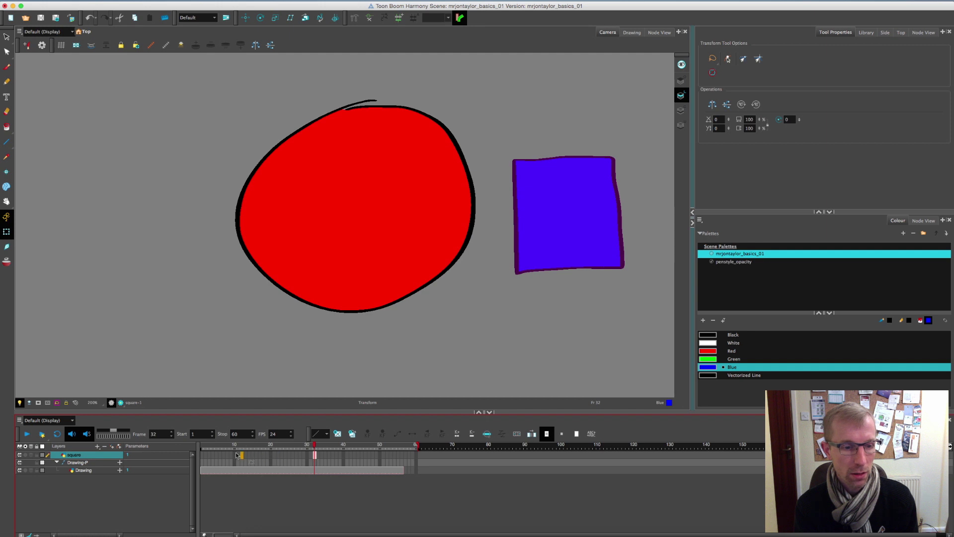
{"action": "left_click_drag", "start_coordinate": [202, 455], "coordinate": [316, 455]}
{"action": "left_click", "coordinate": [401, 453]}
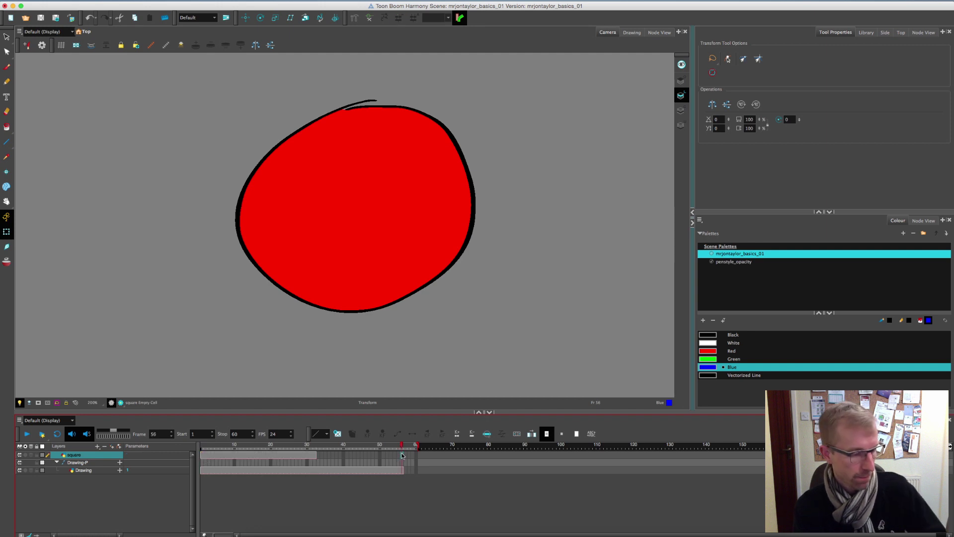
{"action": "key", "text": "F5"}
{"action": "left_click", "coordinate": [309, 454]}
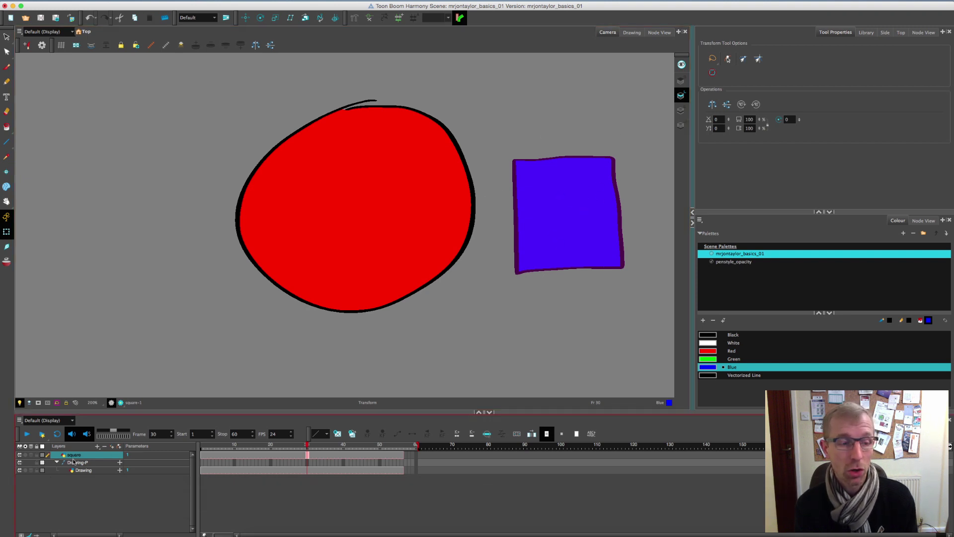
Step: Add a parent peg to the square layer and move the square slightly up and towards the circle at frame 24
{"action": "key", "text": "comma"}
{"action": "key", "text": "comma"}
{"action": "key", "text": "comma"}
{"action": "key", "text": "comma"}
{"action": "key", "text": "comma"}
{"action": "key", "text": "comma"}
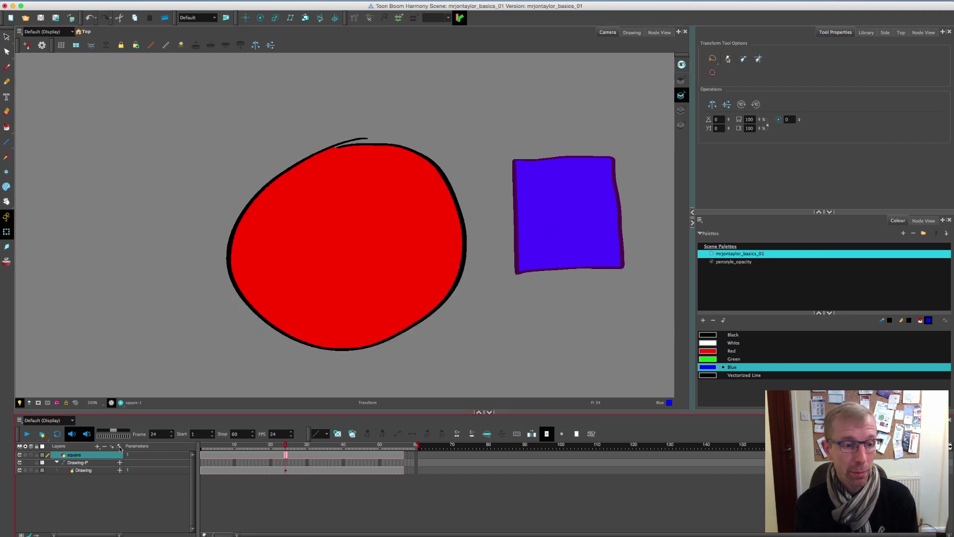
{"action": "left_click", "coordinate": [119, 449]}
{"action": "left_click_drag", "start_coordinate": [552, 246], "coordinate": [530, 246]}
{"action": "left_click", "coordinate": [287, 456]}
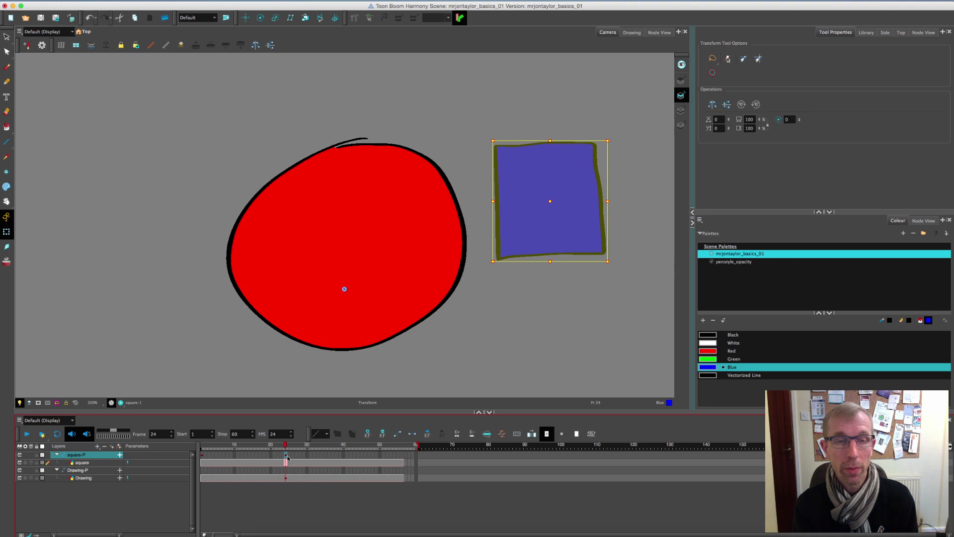
{"action": "left_click", "coordinate": [520, 301]}
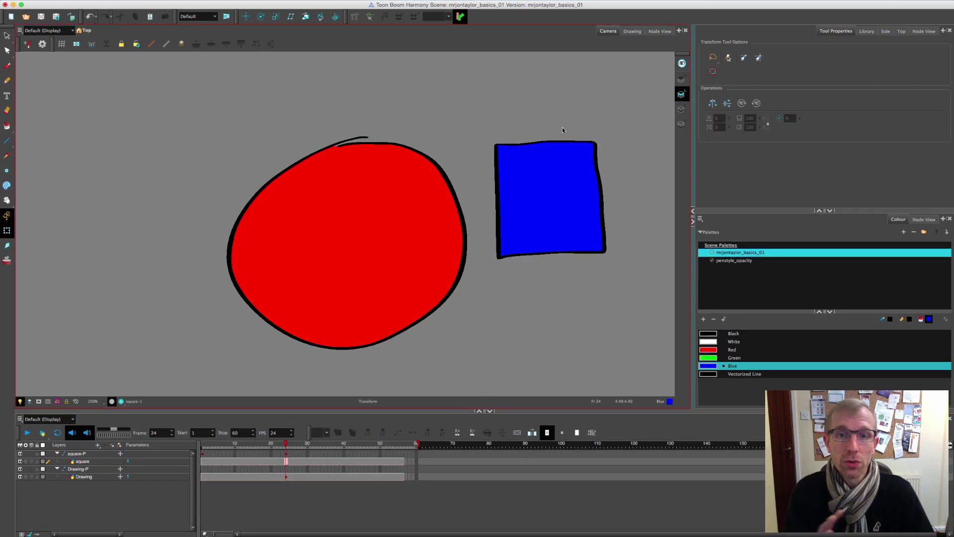